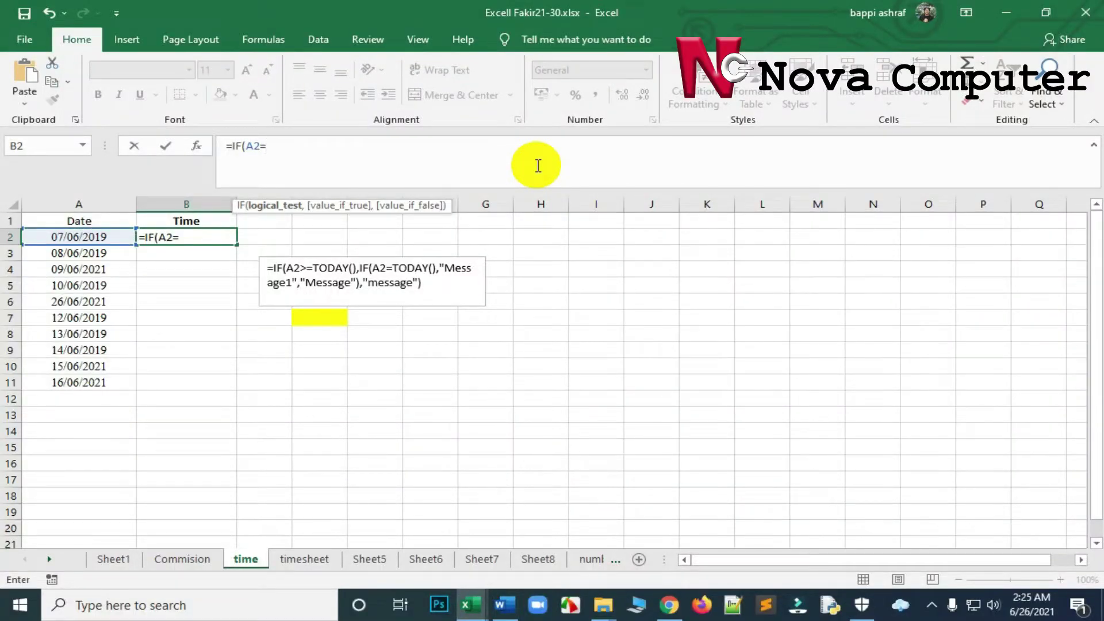
# Complete the first logical test of the IF formula in B2 as A2=>TODAY(), ready for its value-if-true argument.
pyautogui.write('>TOD')
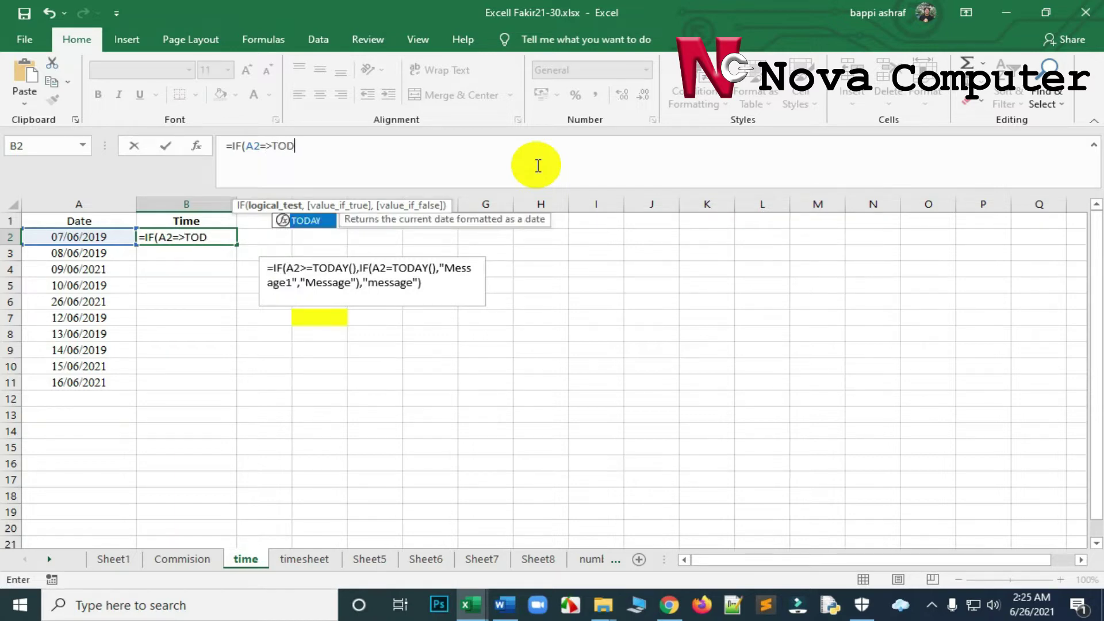
pyautogui.write('AY')
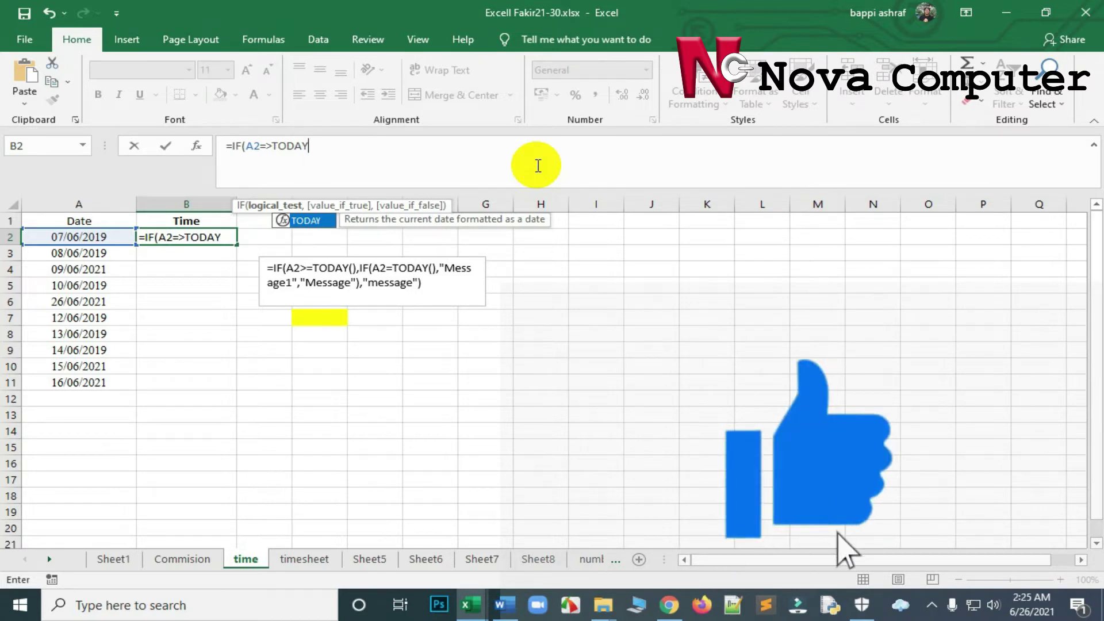
pyautogui.write('()')
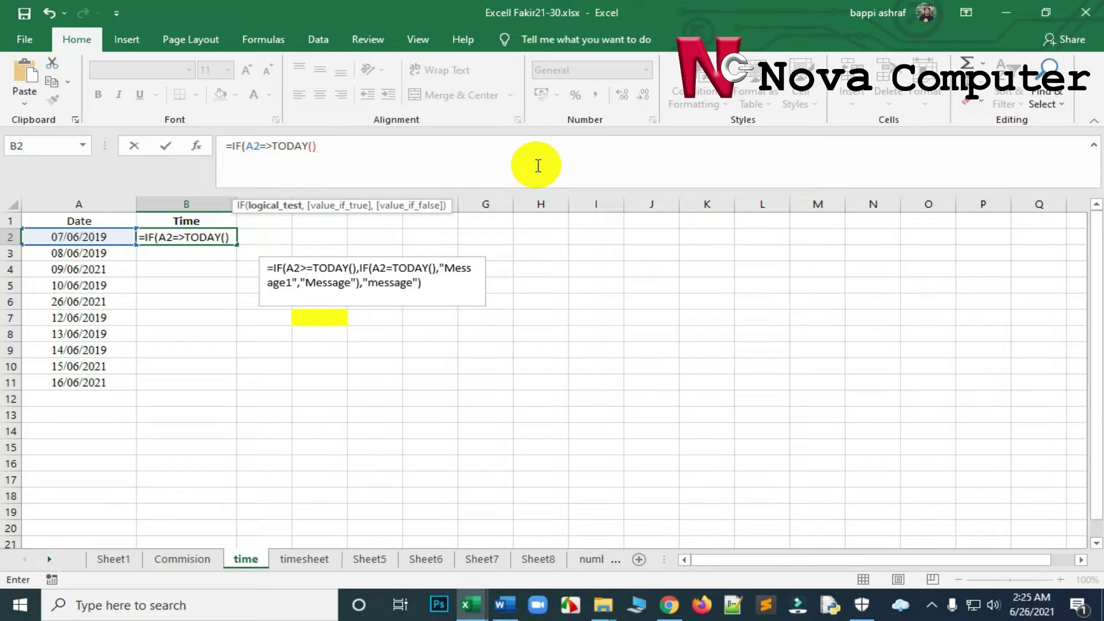
pyautogui.write(', ')
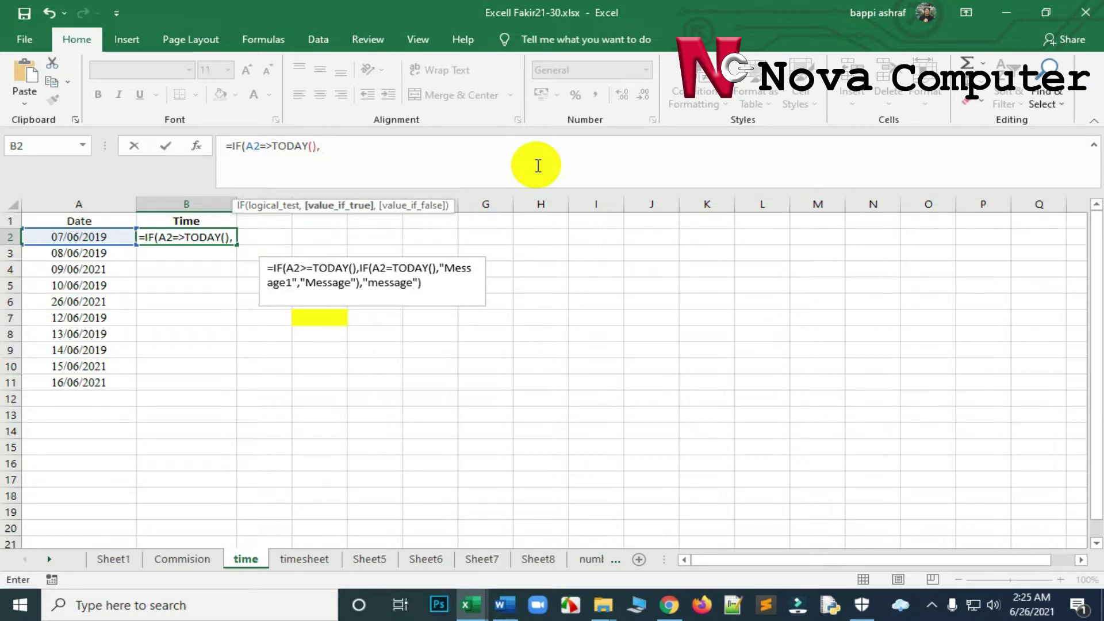
# Nest a second IF as the value-if-true argument in B2, with the logical test A2=TODAY().
pyautogui.write('IF')
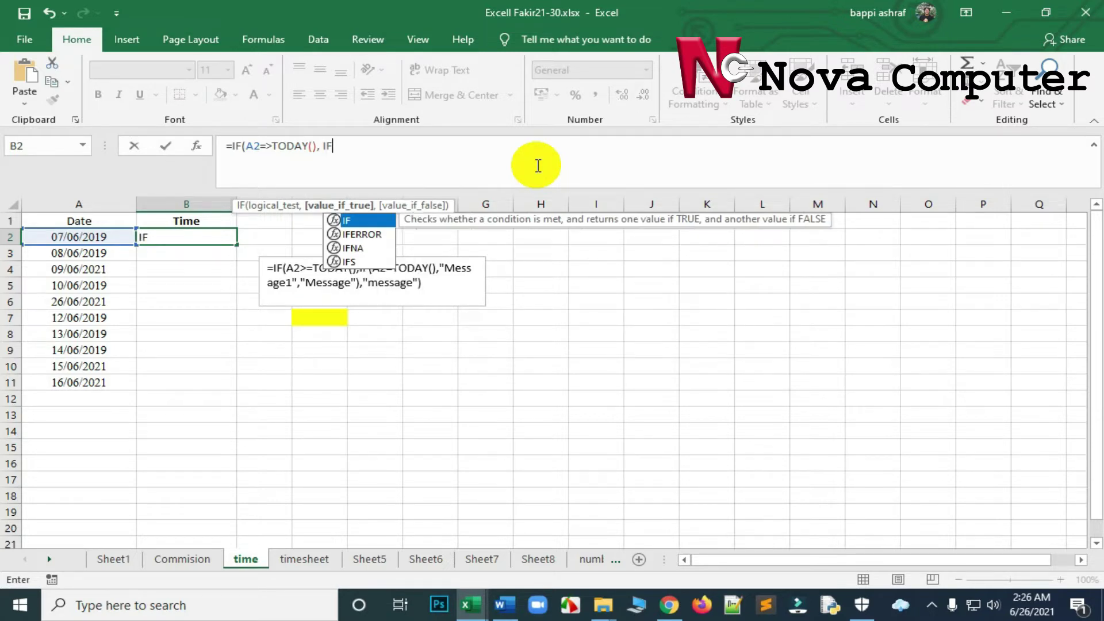
pyautogui.write('(')
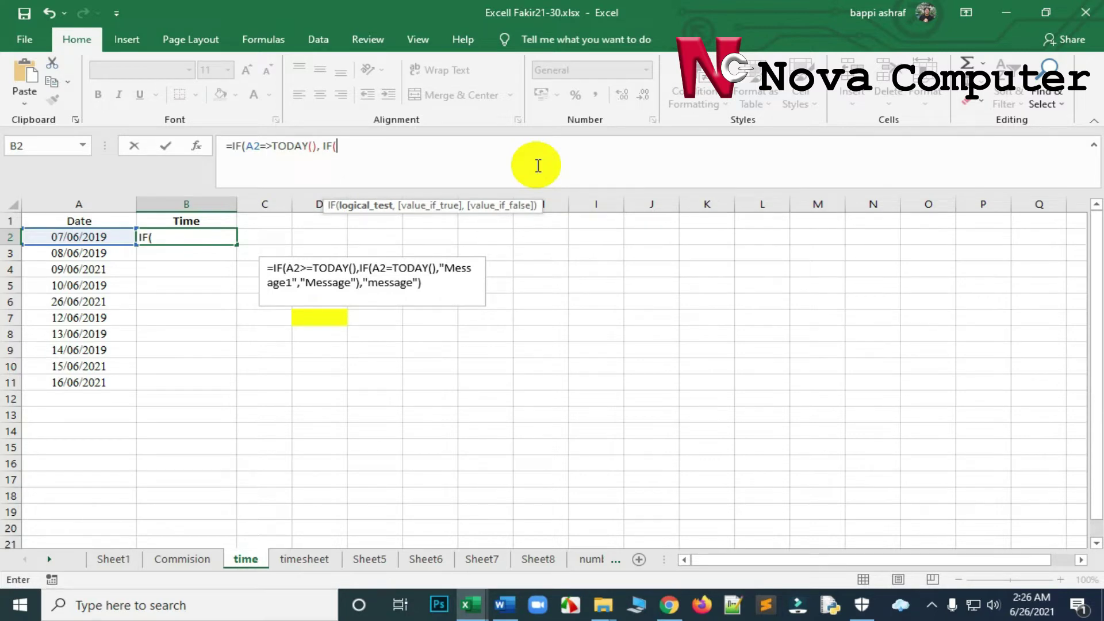
pyautogui.click(83, 240)
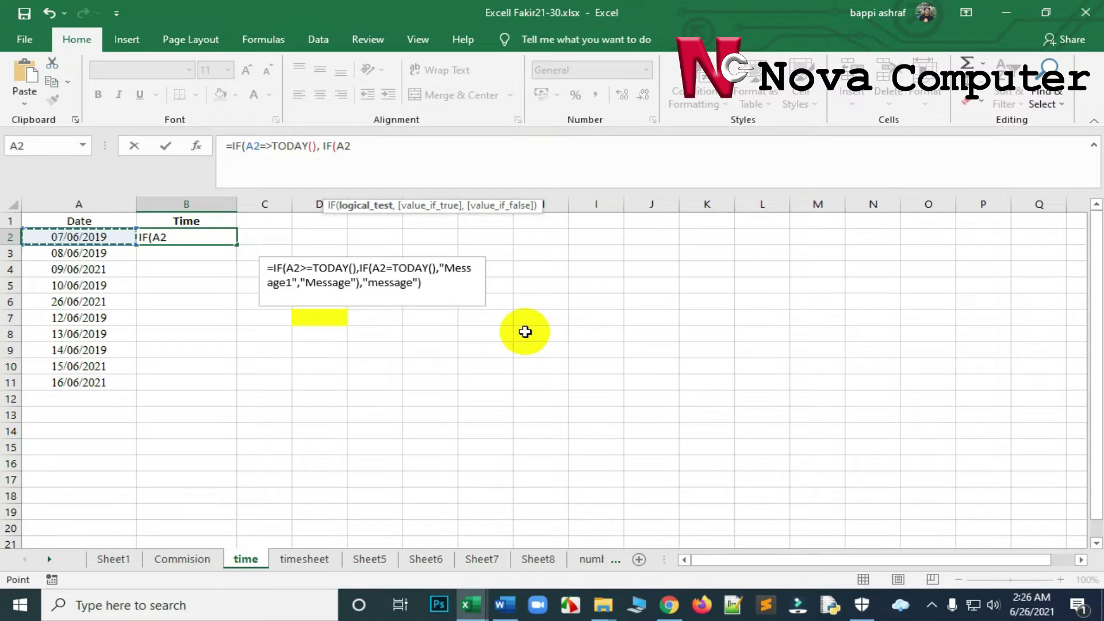
pyautogui.write('=')
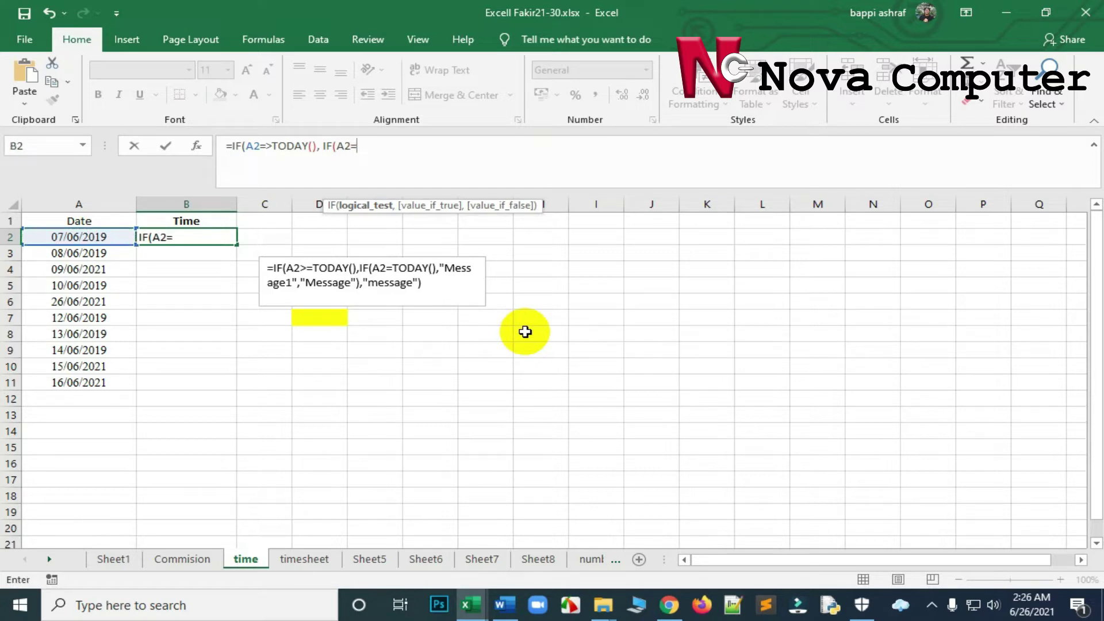
pyautogui.write('T')
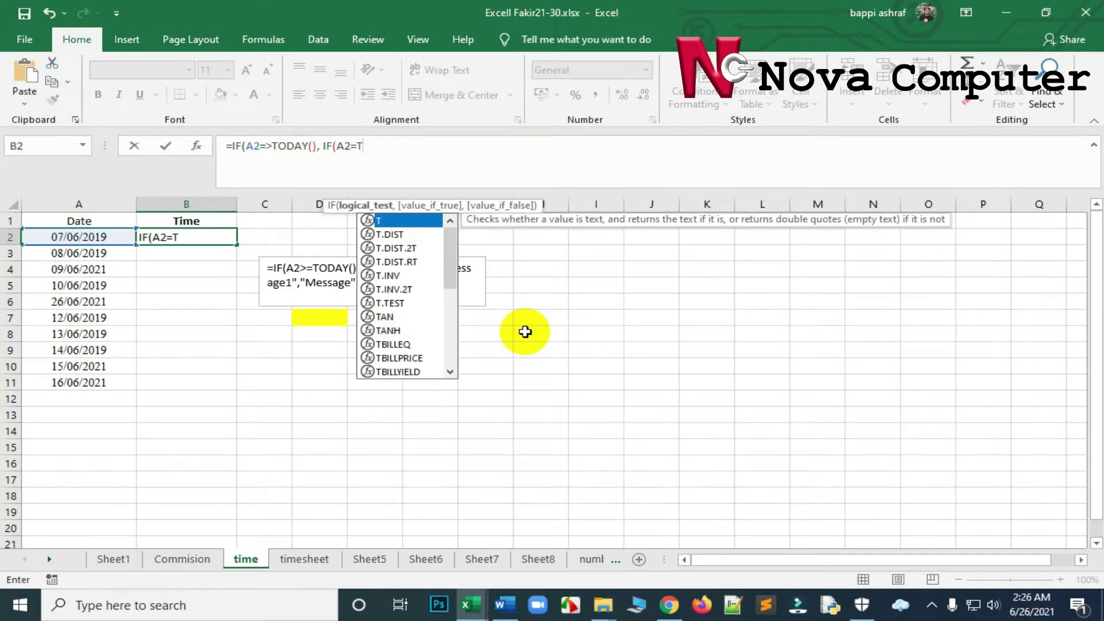
pyautogui.write('O')
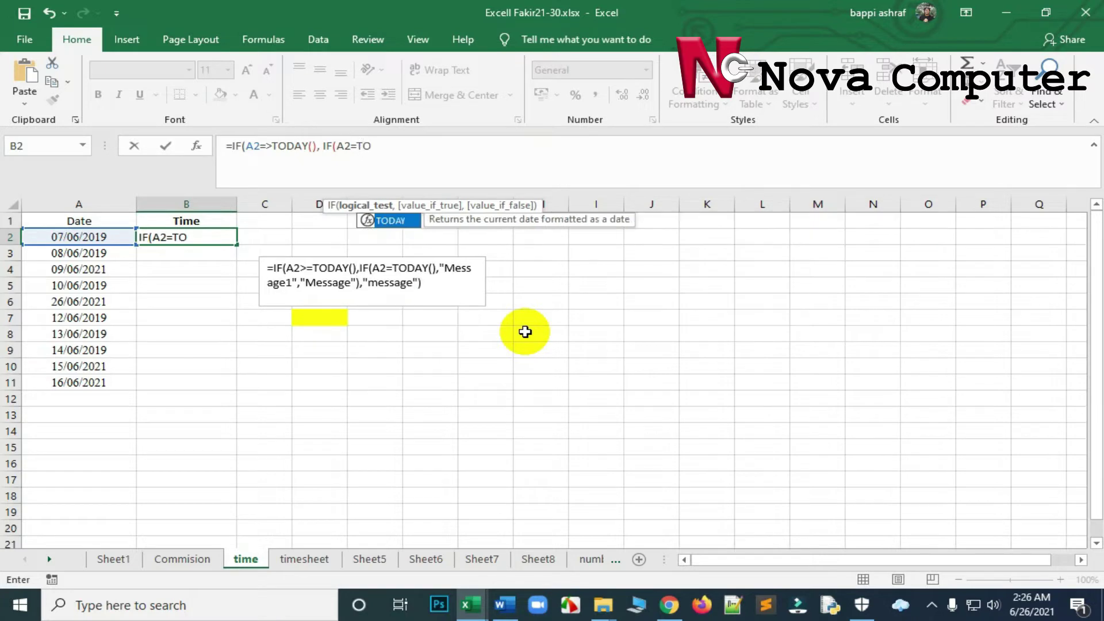
pyautogui.write('DAY(),')
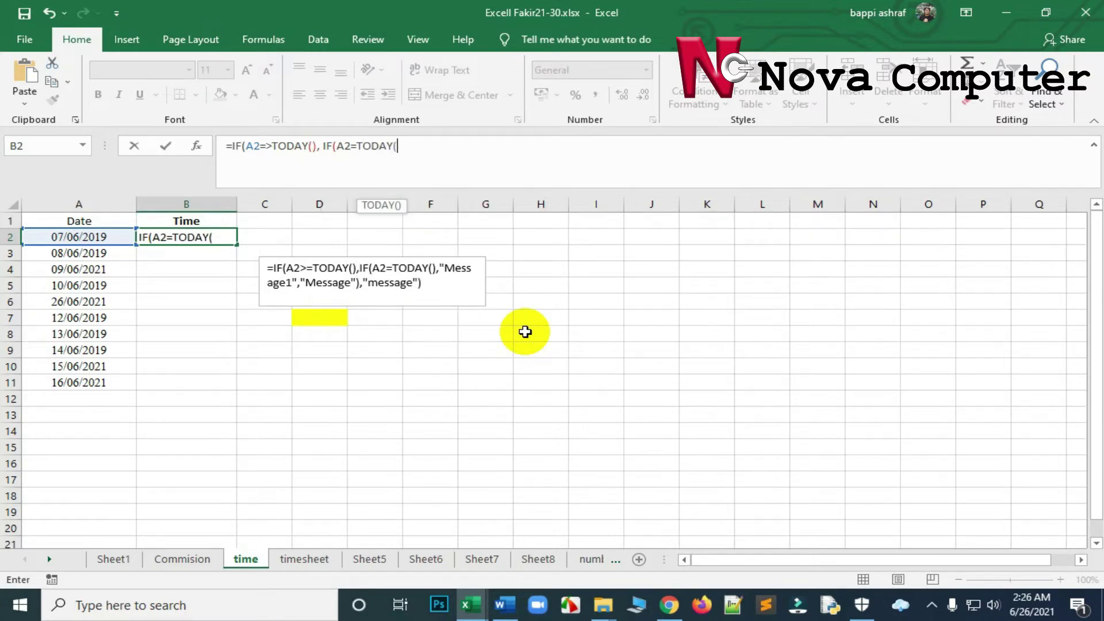
pyautogui.write(',')
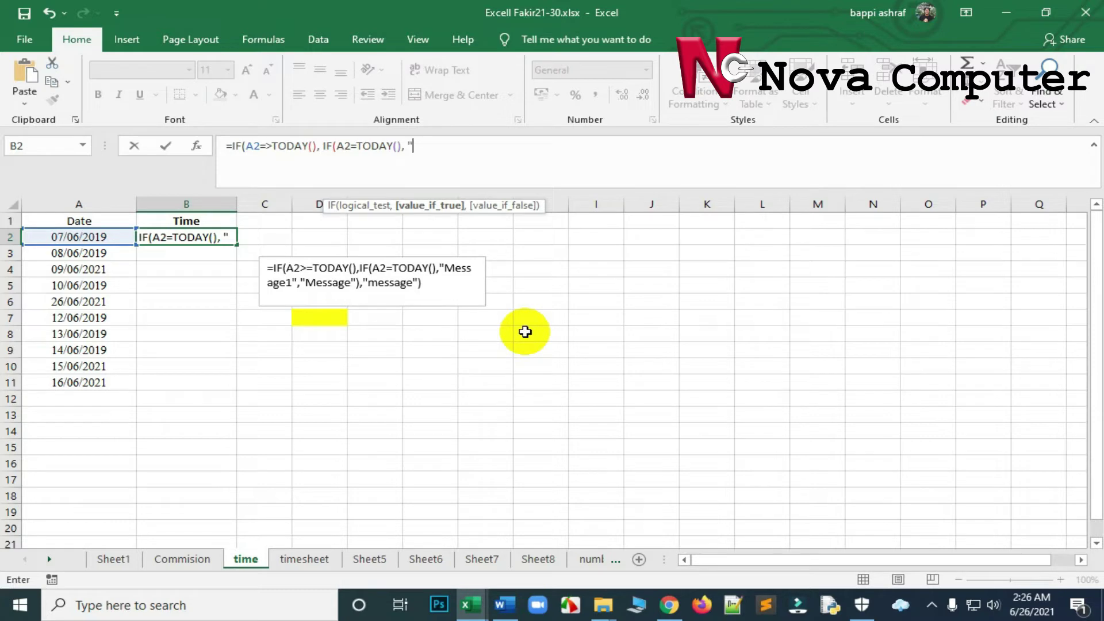
# Enter "This is Present Day" as the nested IF's value if true.
pyautogui.write('"Thi')
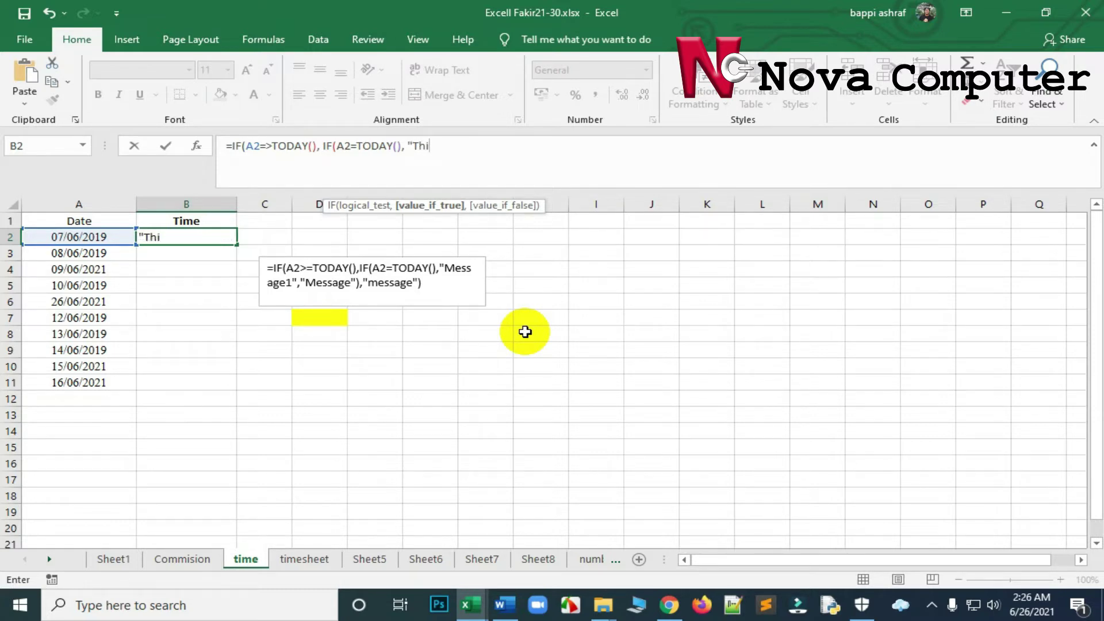
pyautogui.write('s is Present')
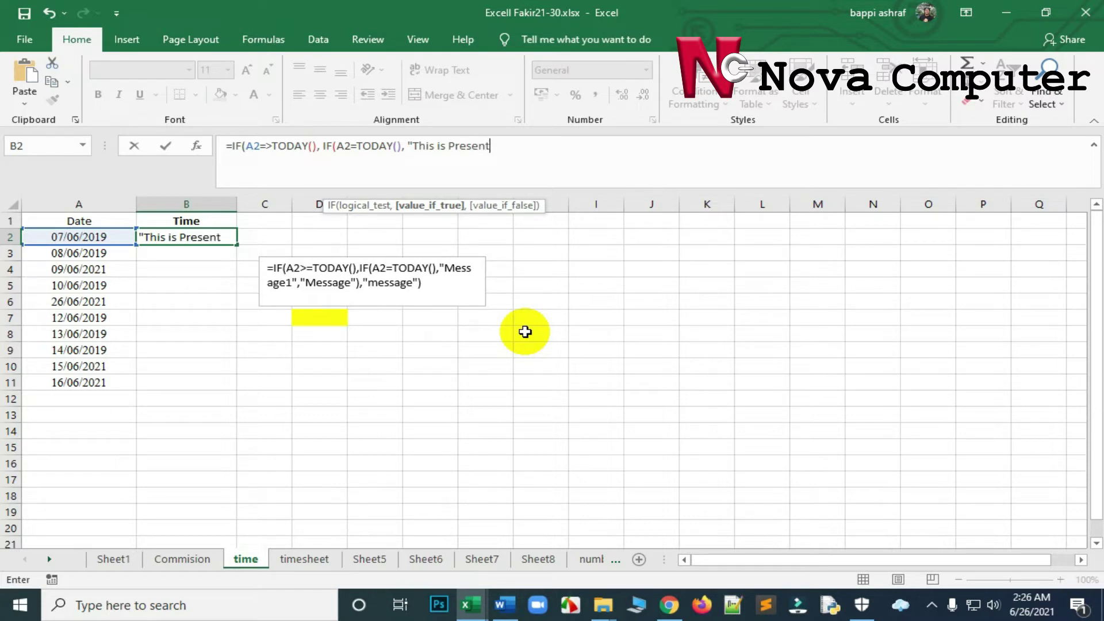
pyautogui.write(' Da')
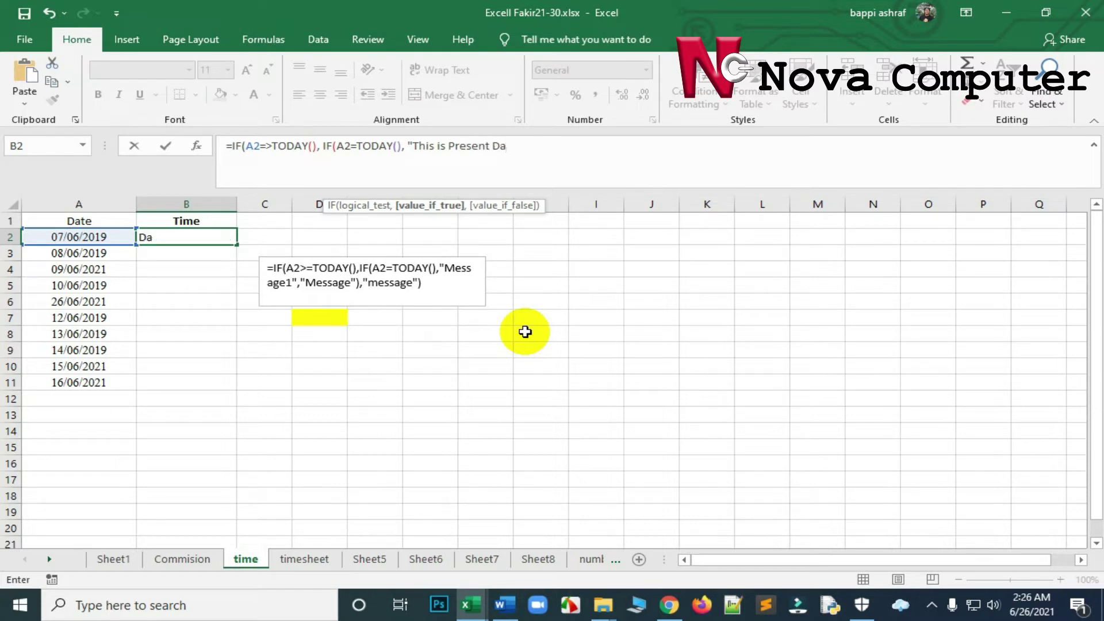
pyautogui.write('y",')
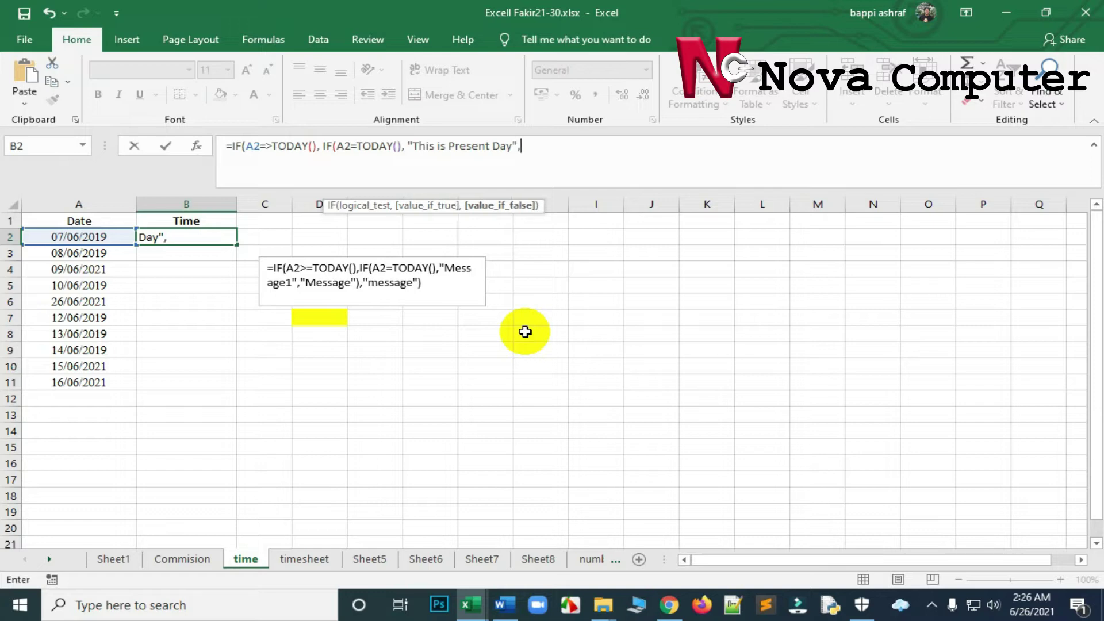
# Enter "This is Future" as the nested IF's value if false and close the nested function.
pyautogui.write('"')
pyautogui.write('T')
pyautogui.write('his')
pyautogui.write(' is ')
pyautogui.write('Fu')
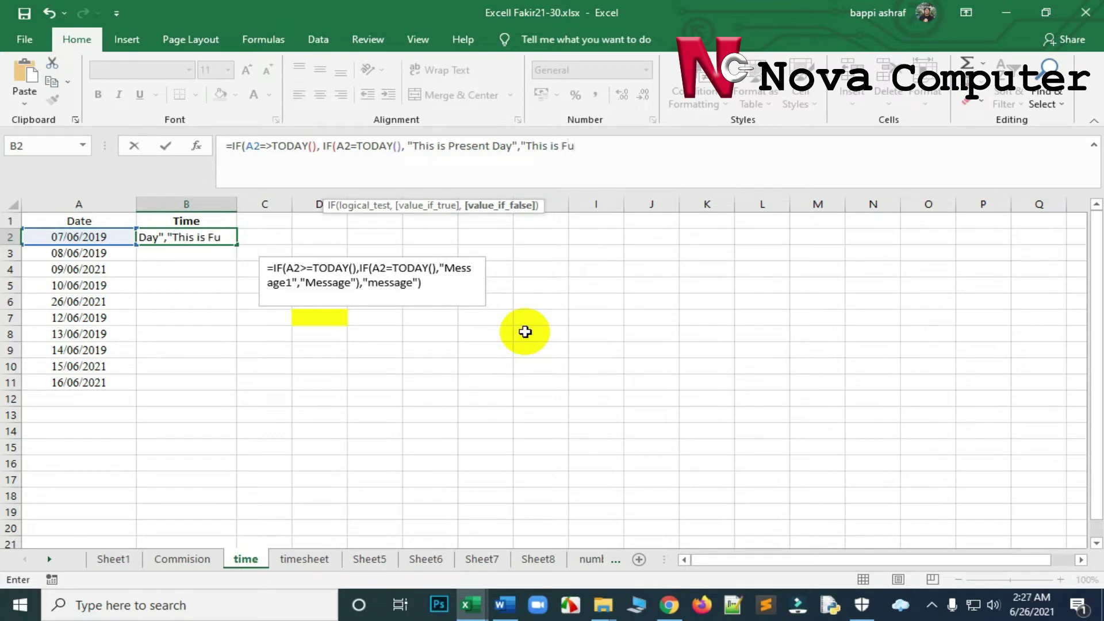
pyautogui.write('ture')
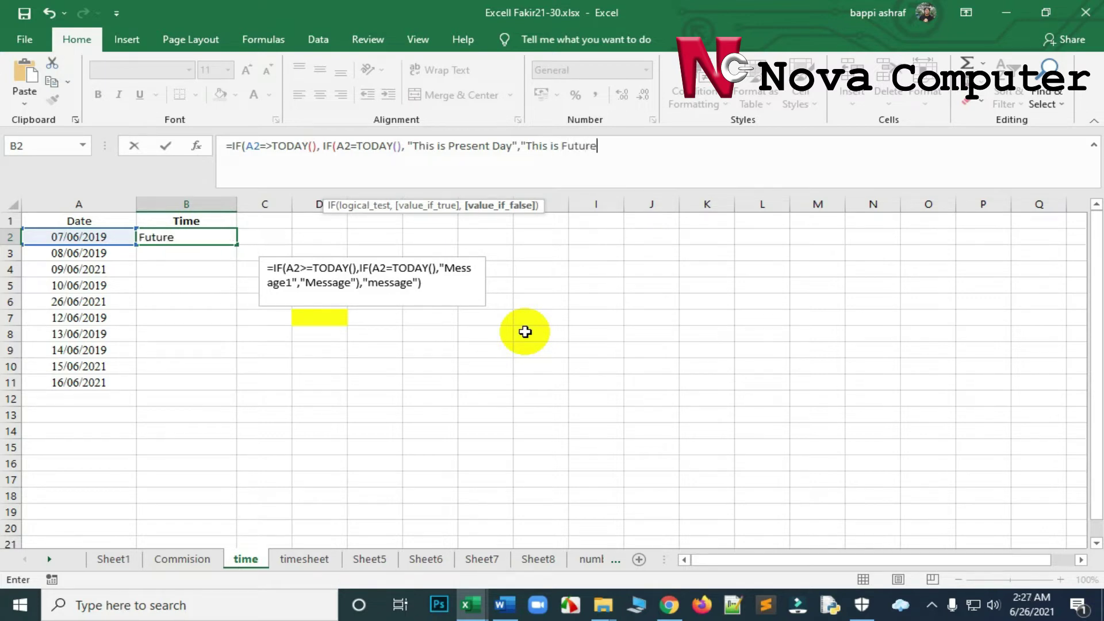
pyautogui.write('")')
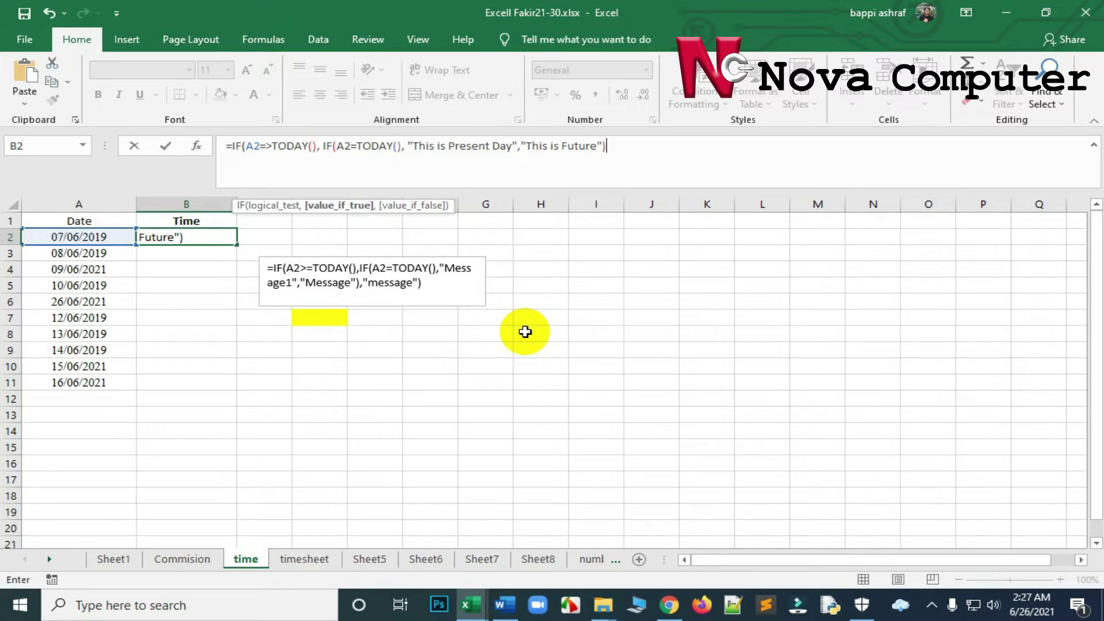
# Enter "This is Past" as the outer IF's value if false and close the formula.
pyautogui.write(',')
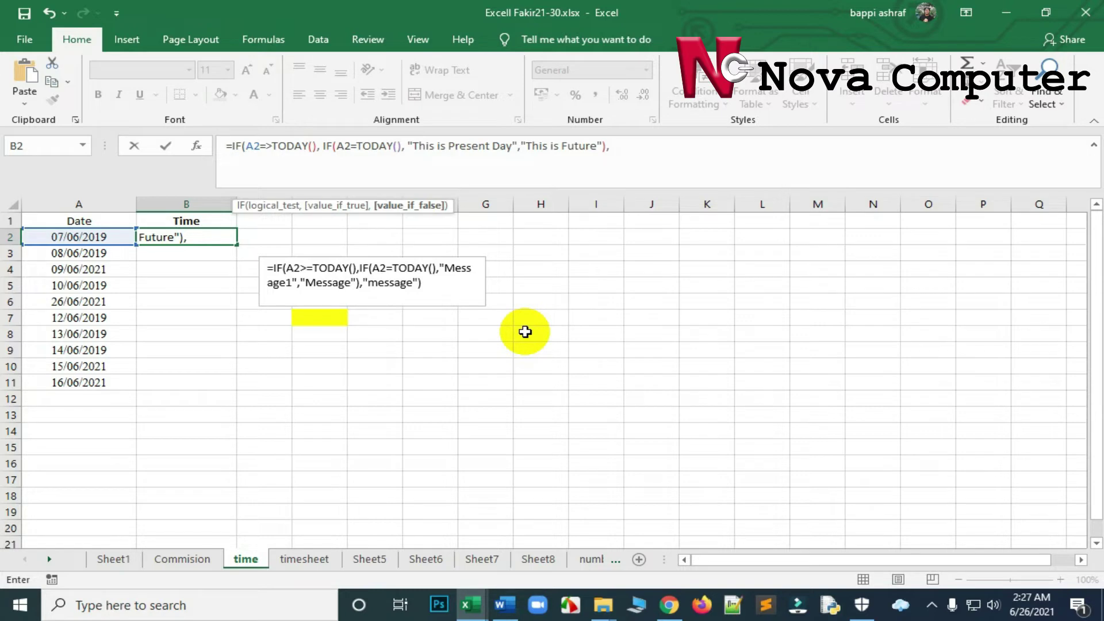
pyautogui.write('"This is P')
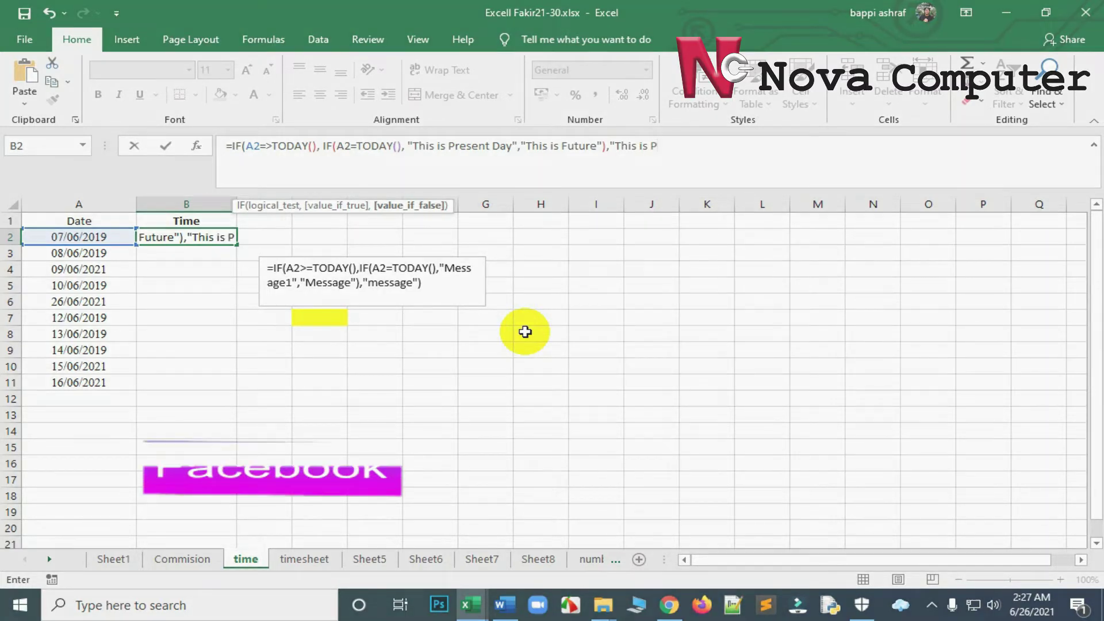
pyautogui.write('ast')
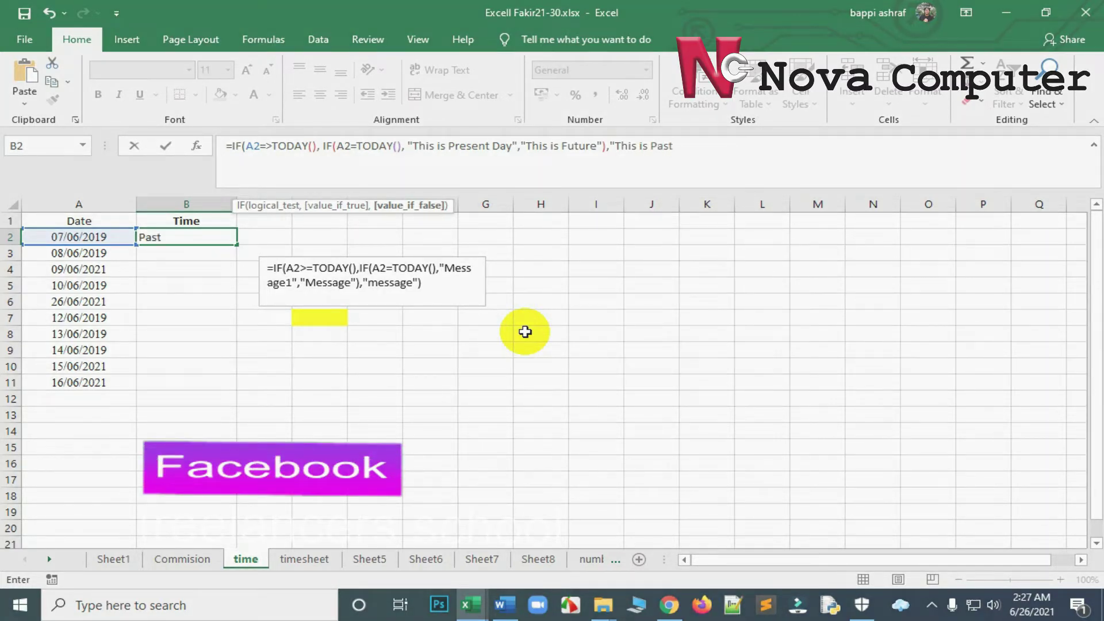
pyautogui.write('"')
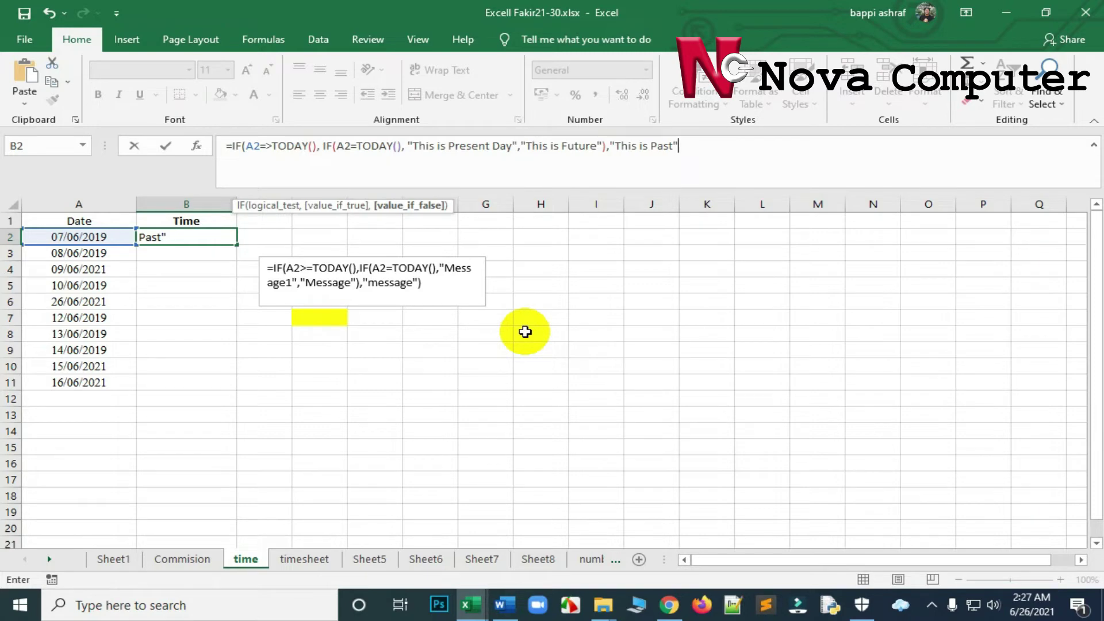
pyautogui.write(')')
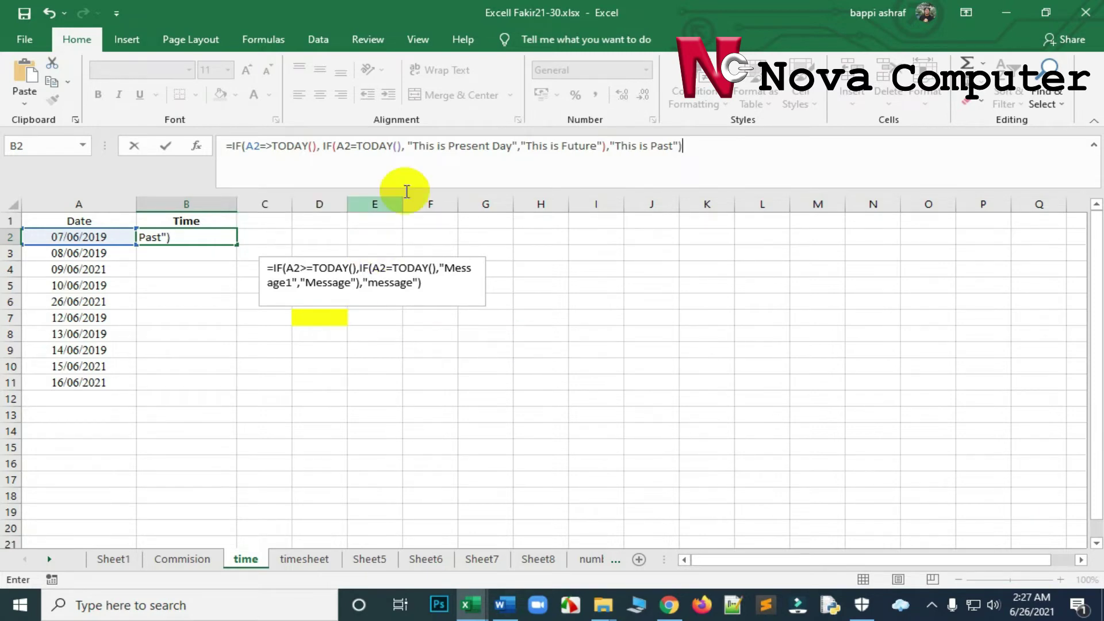
# Review the B2 formula's parts: the A2=>TODAY() test, the nested IF with its two messages, and the final message.
pyautogui.click(402, 173)
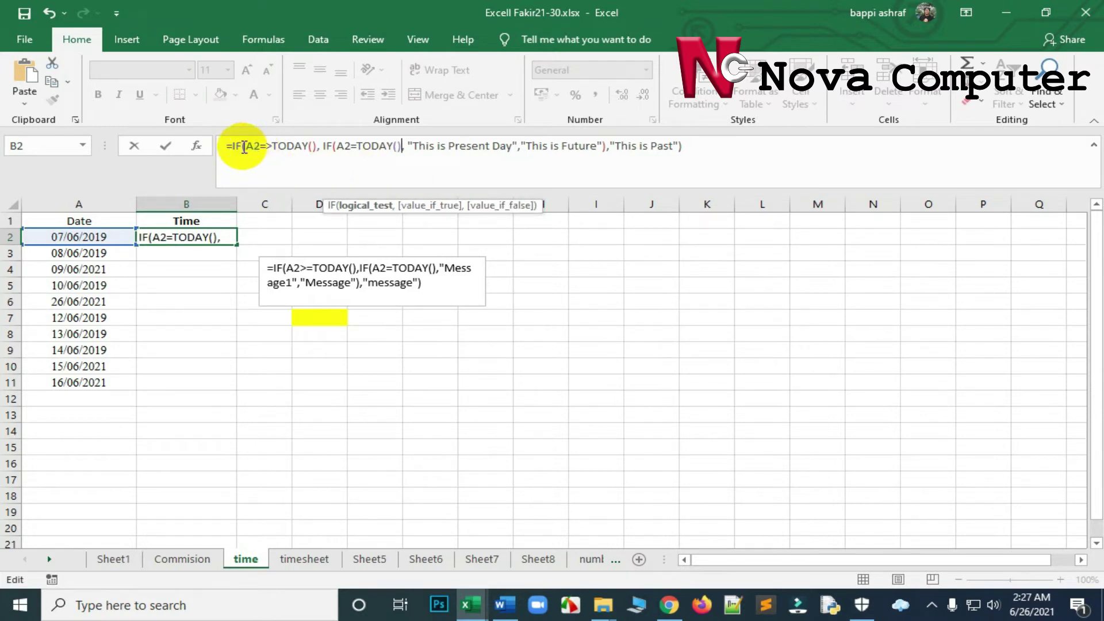
pyautogui.moveTo(245, 147); pyautogui.dragTo(322, 150)
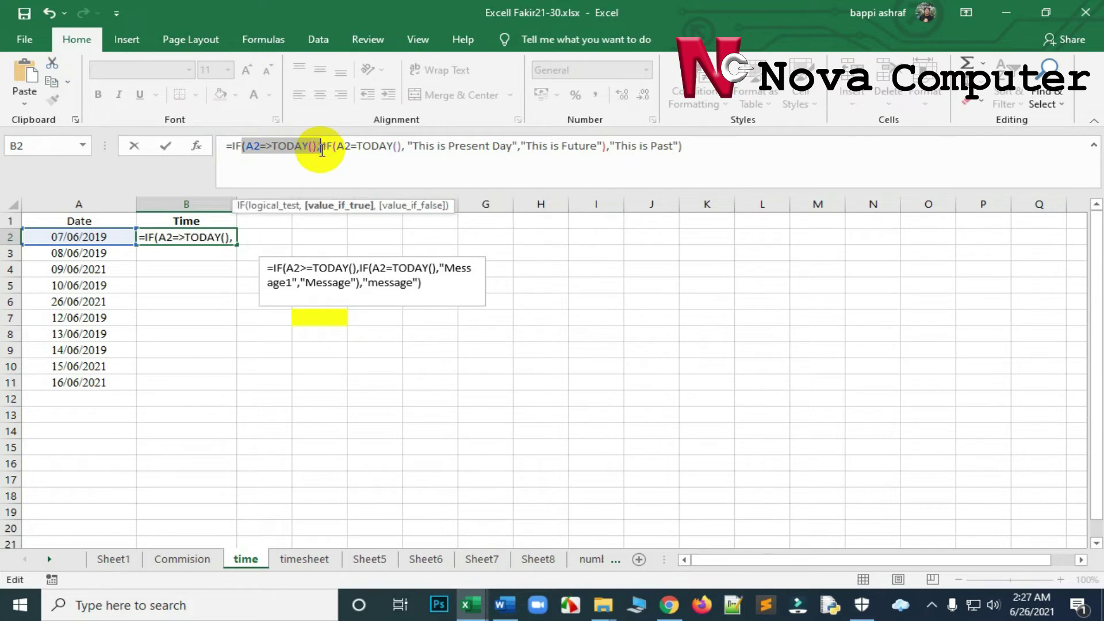
pyautogui.click(324, 160)
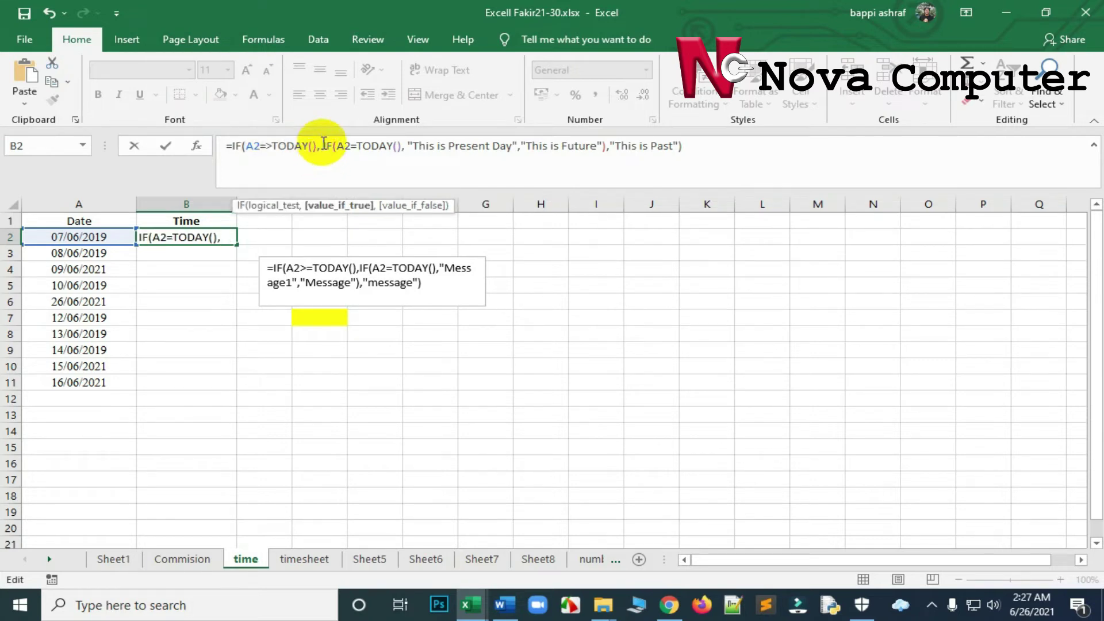
pyautogui.moveTo(323, 146); pyautogui.dragTo(680, 145)
pyautogui.click(262, 147)
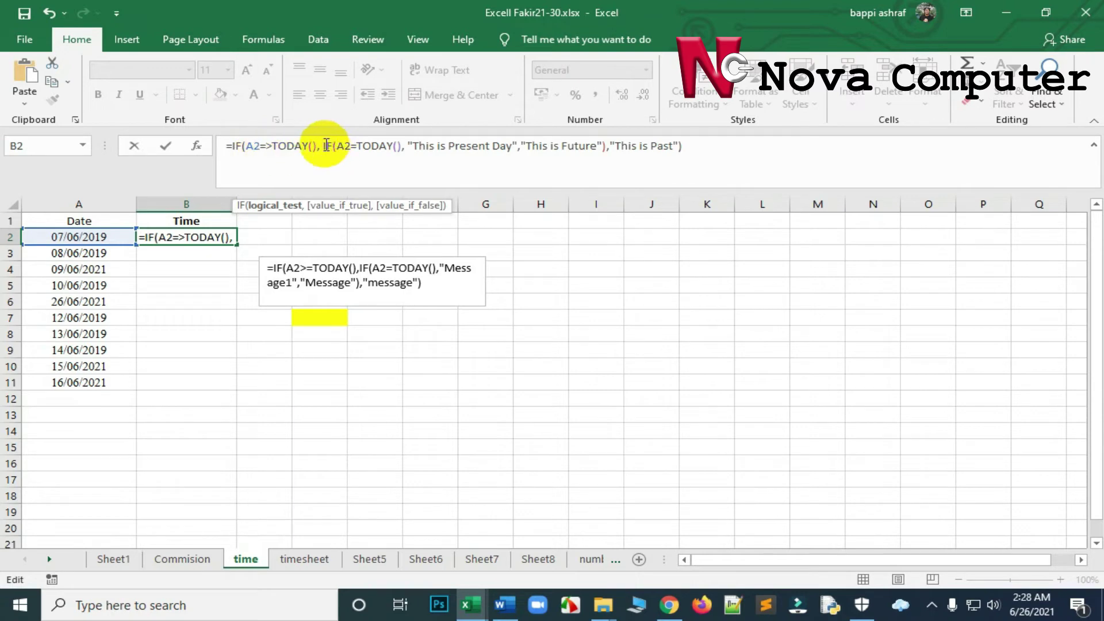
pyautogui.moveTo(323, 145); pyautogui.dragTo(608, 148)
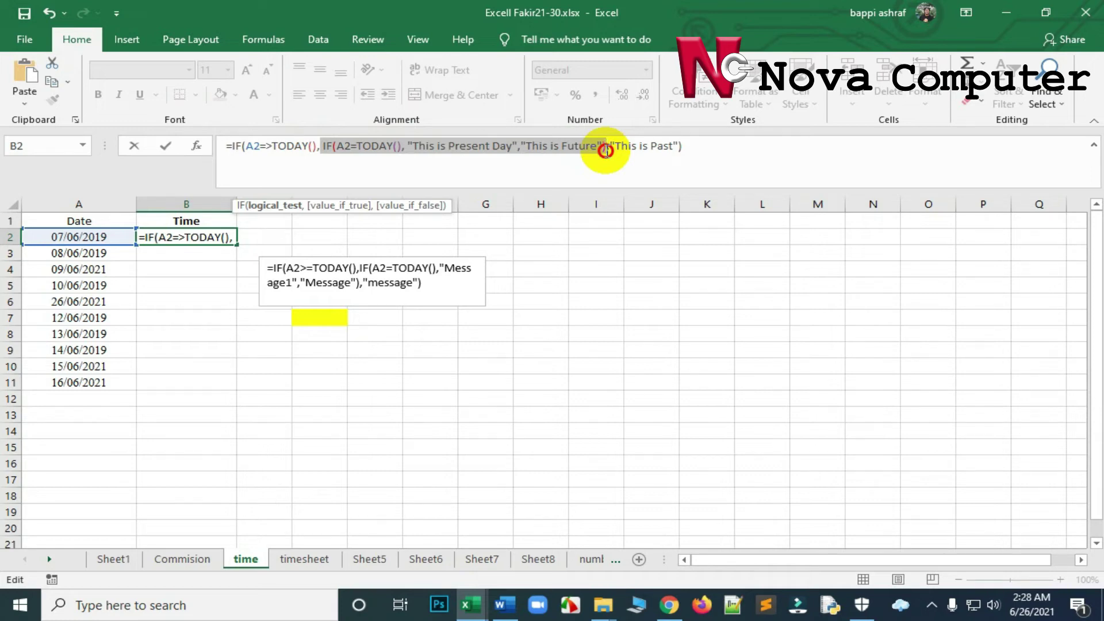
pyautogui.moveTo(605, 150); pyautogui.dragTo(611, 148)
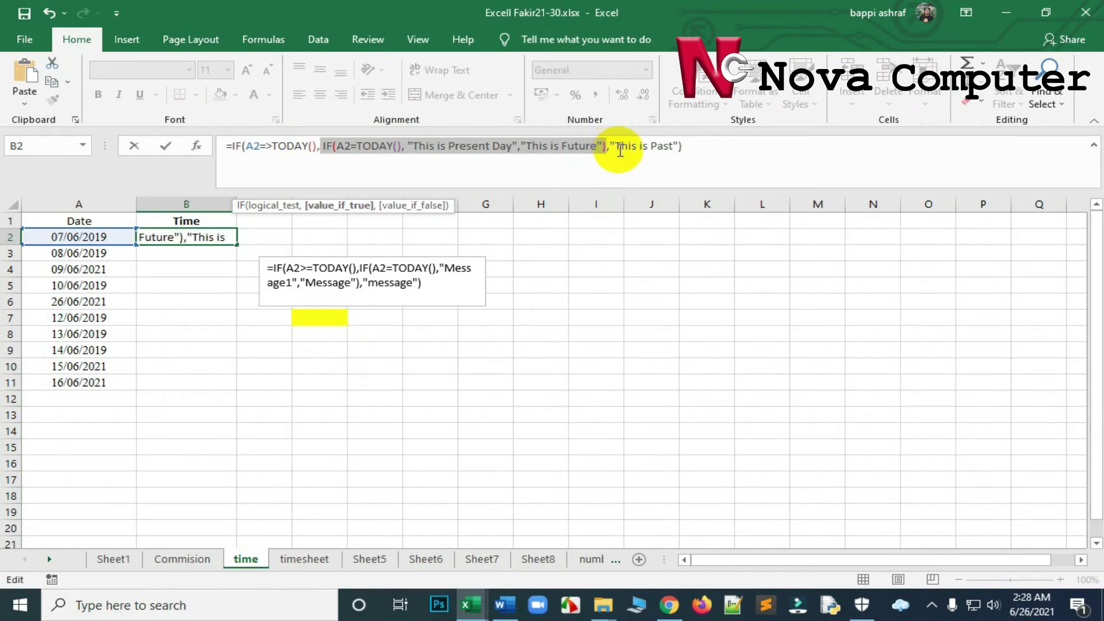
pyautogui.moveTo(322, 146); pyautogui.dragTo(612, 146)
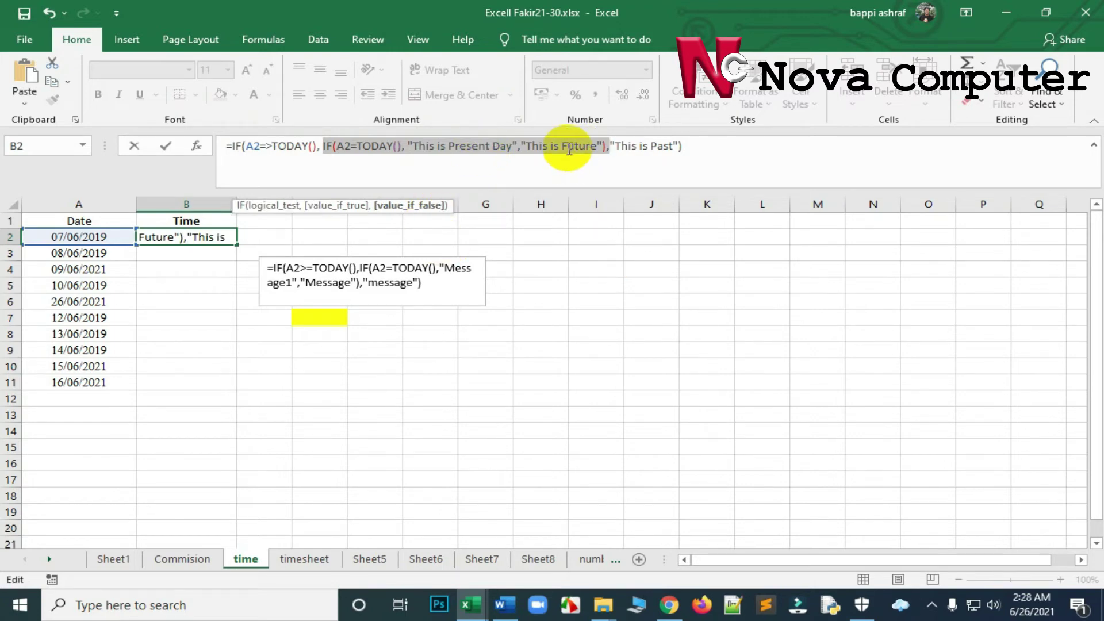
# Commit the nested IF formula in B2 and inspect the contents of date cells A6 and A2.
pyautogui.click(699, 148)
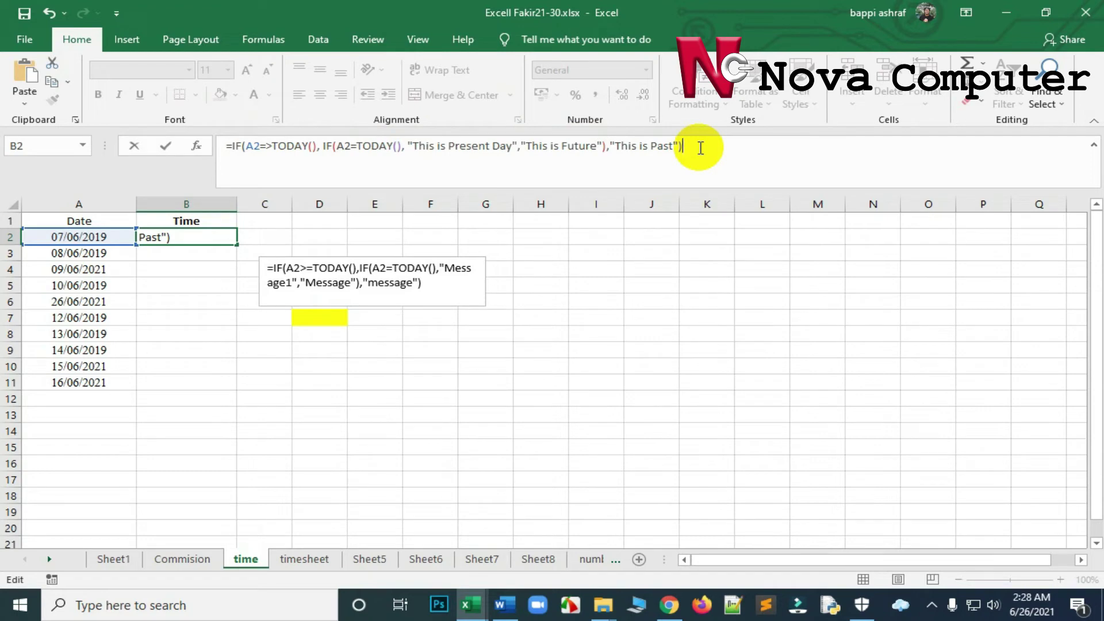
pyautogui.hotkey('ctrl', 'Return')
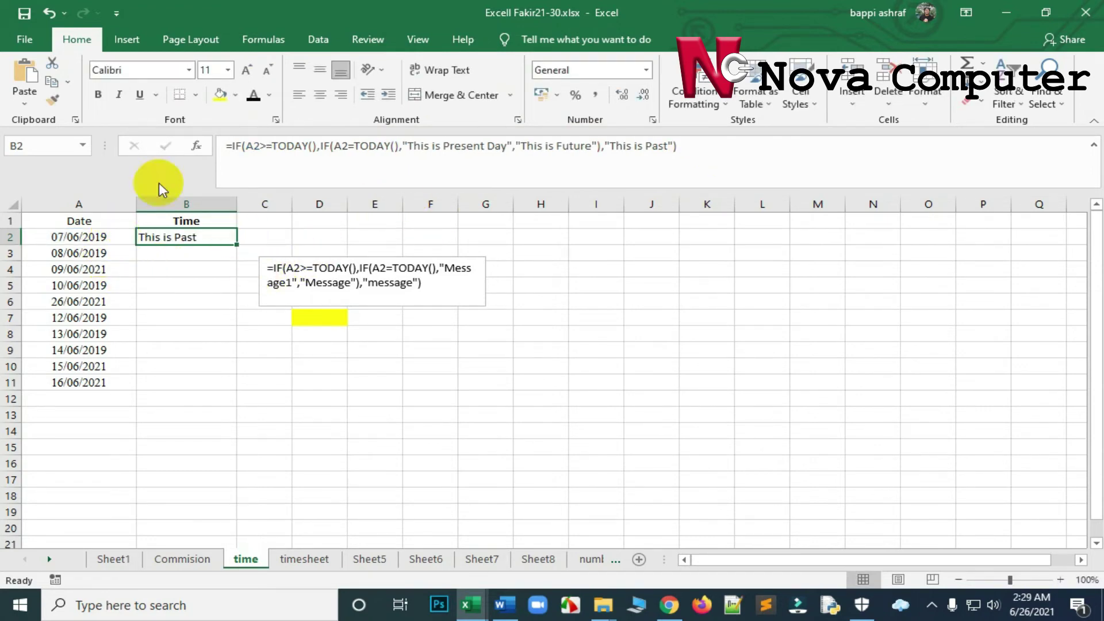
pyautogui.click(79, 306)
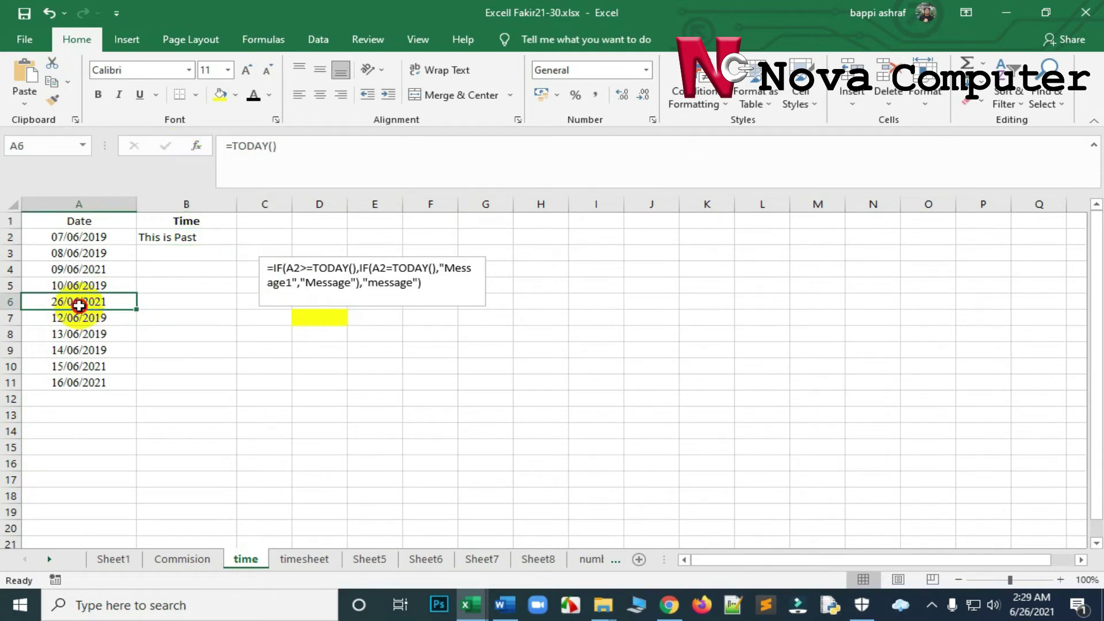
pyautogui.click(70, 236)
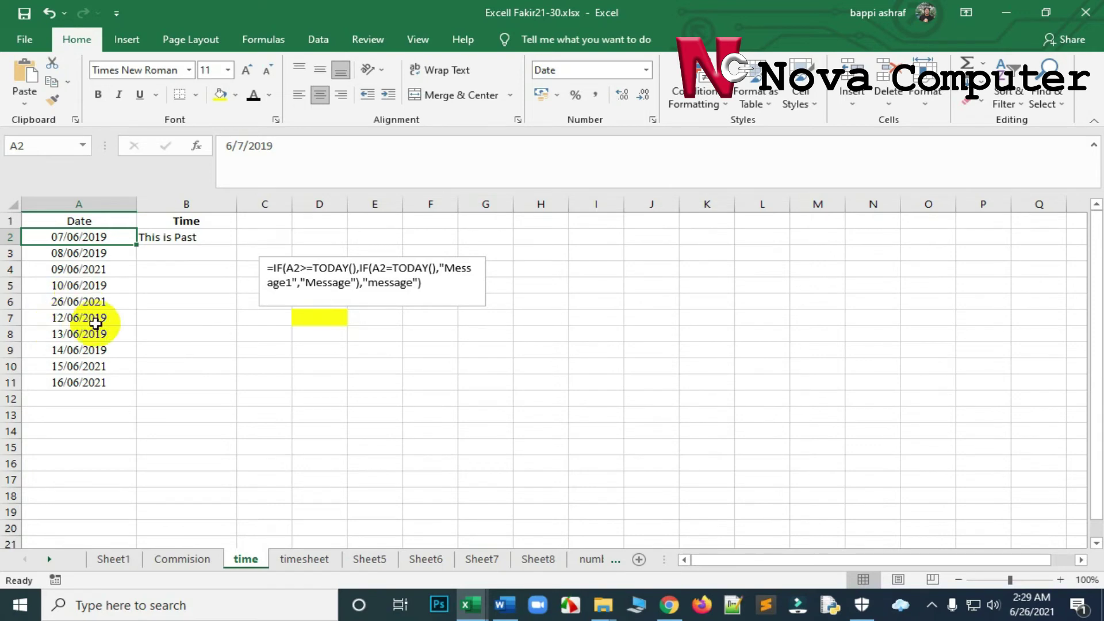
# Check several dates in the Date column and fill the B2 formula down through B6.
pyautogui.click(95, 320)
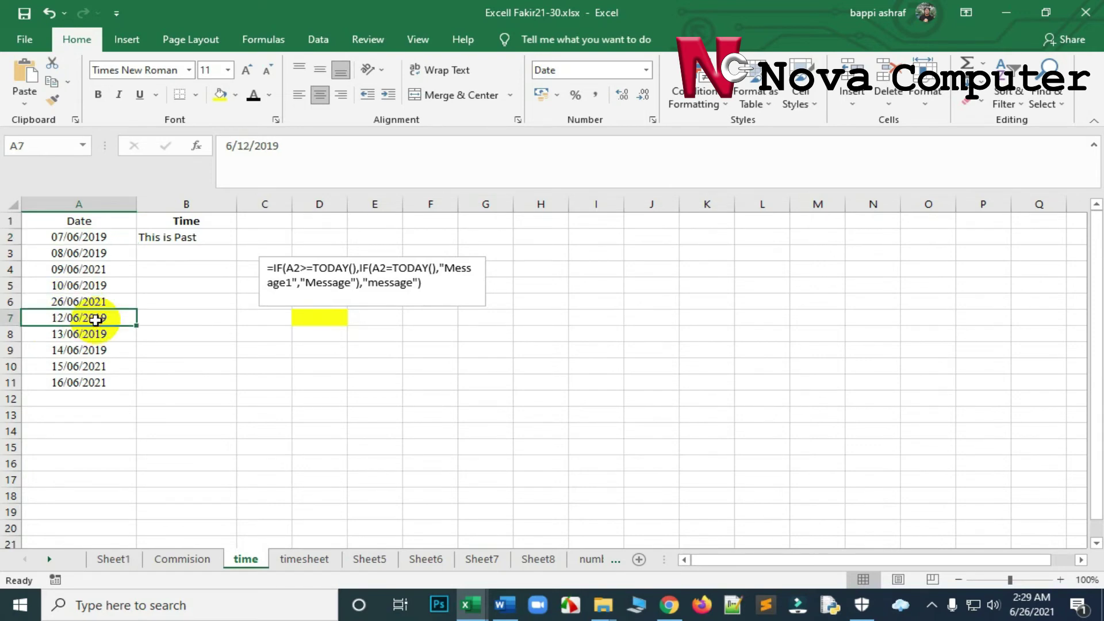
pyautogui.click(70, 354)
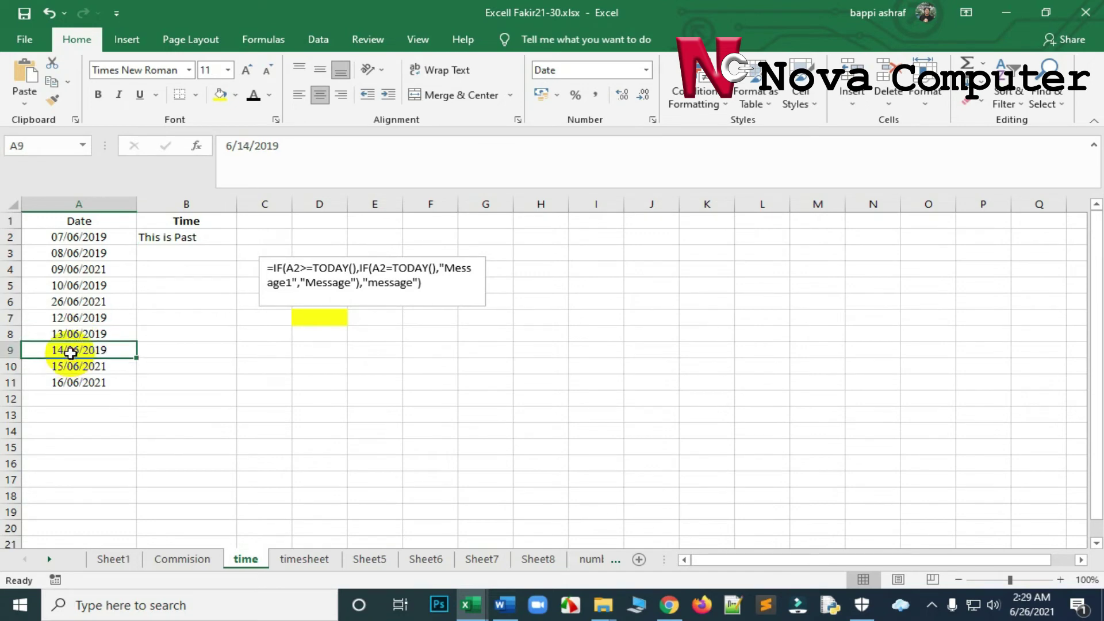
pyautogui.click(74, 366)
pyautogui.click(211, 237)
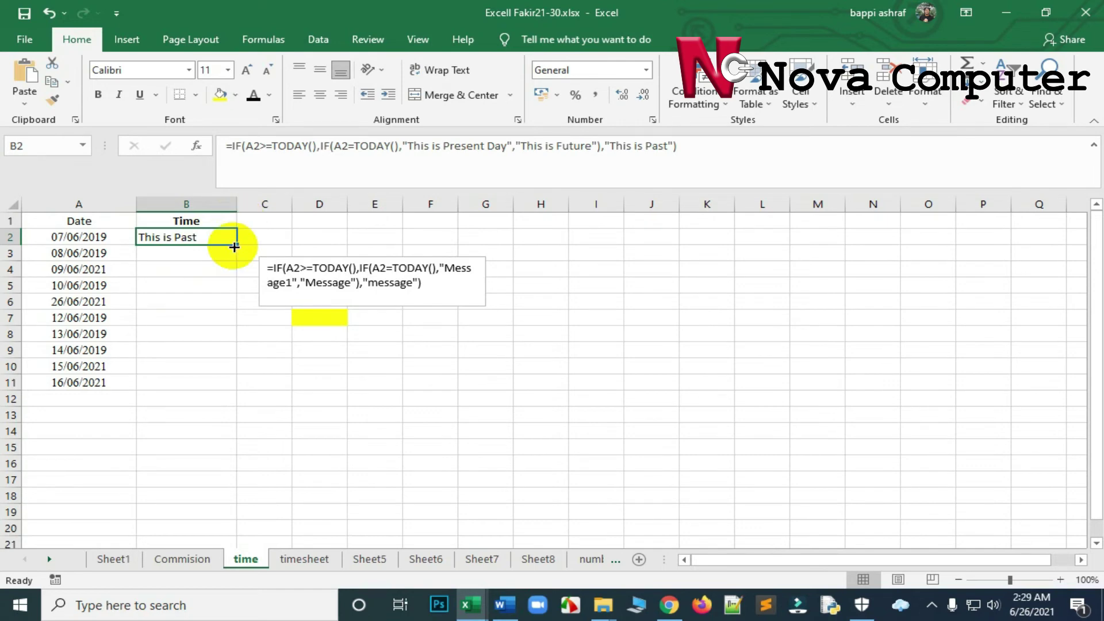
pyautogui.moveTo(237, 246); pyautogui.dragTo(236, 277)
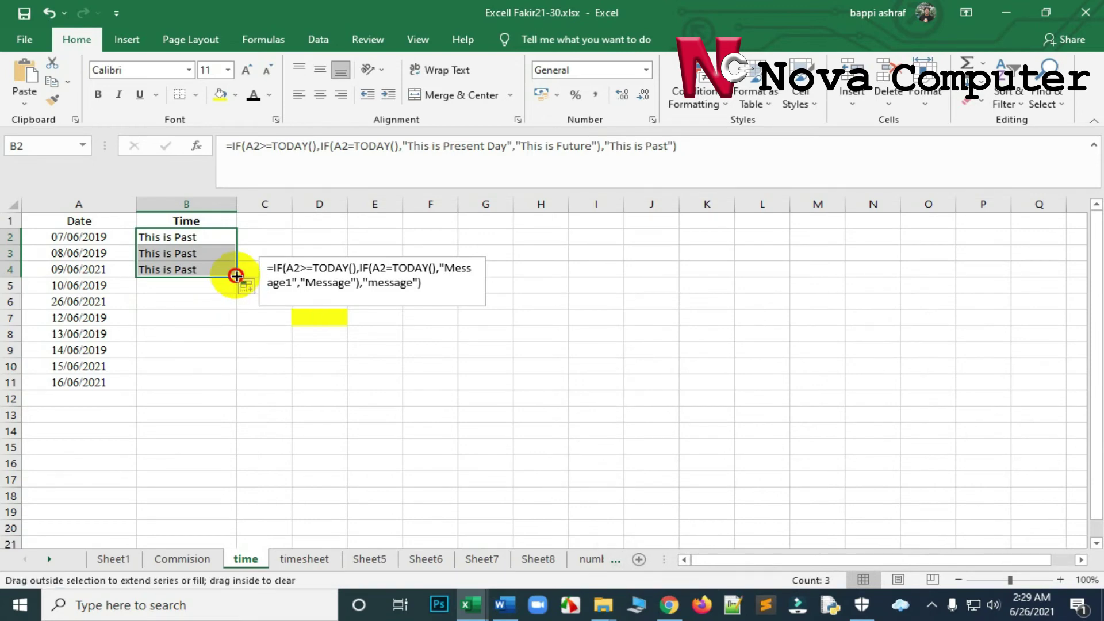
pyautogui.moveTo(237, 293); pyautogui.dragTo(237, 306)
# Widen the Time column to fit its longest label and fill the formula down through B11.
pyautogui.click(271, 221)
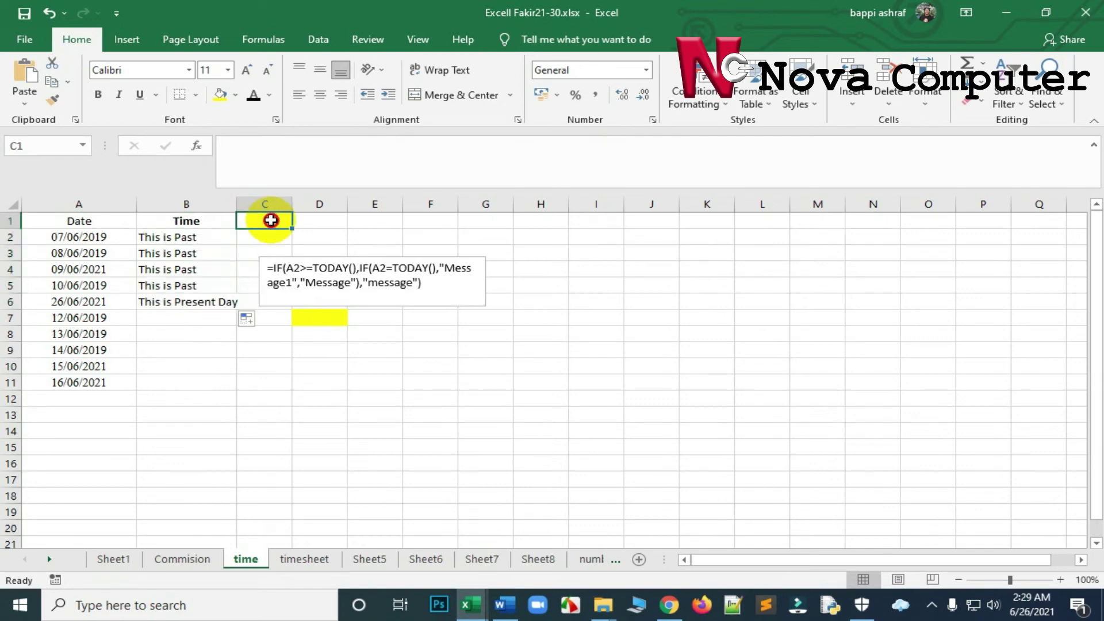
pyautogui.moveTo(236, 205); pyautogui.dragTo(257, 204)
pyautogui.moveTo(197, 233); pyautogui.dragTo(255, 390)
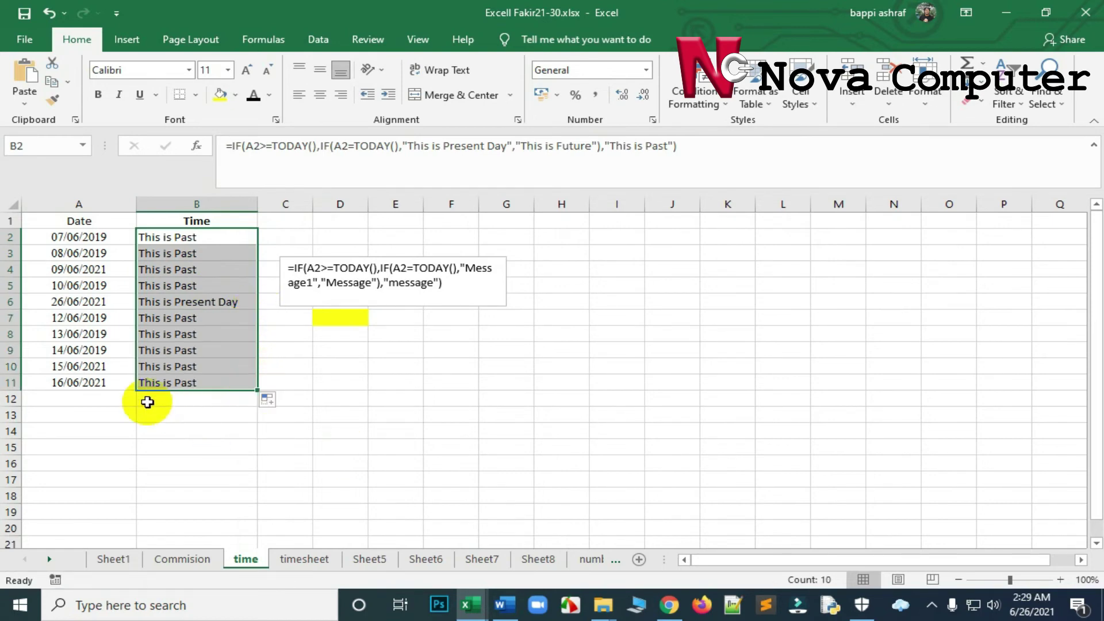
# Change the date in A10 to 6/30/2021 and check the formula result in B10.
pyautogui.click(67, 368)
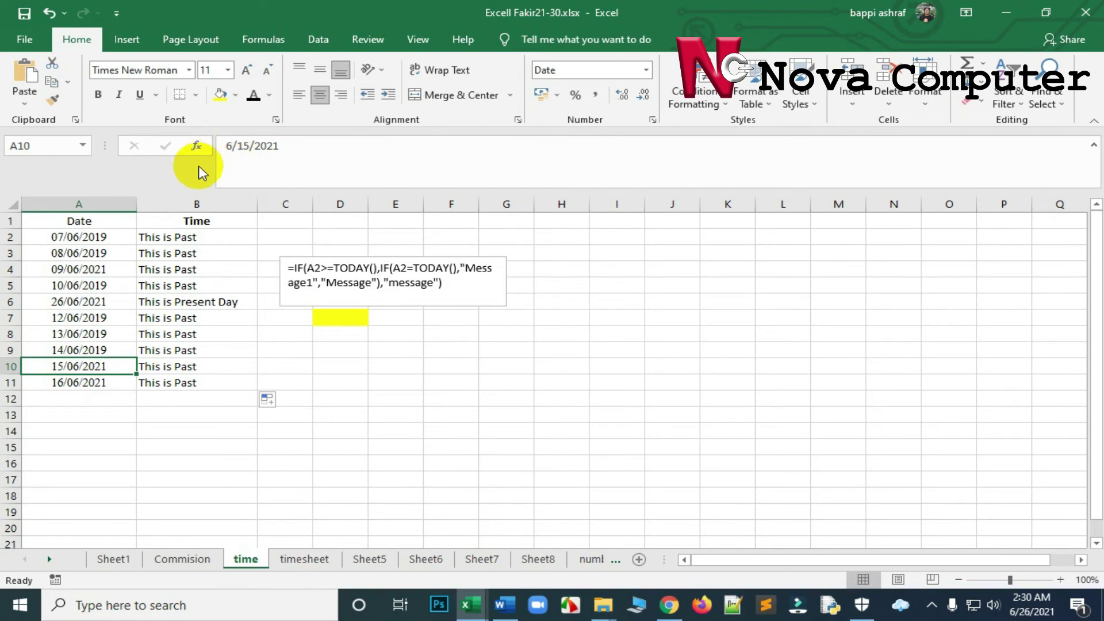
pyautogui.doubleClick(251, 146)
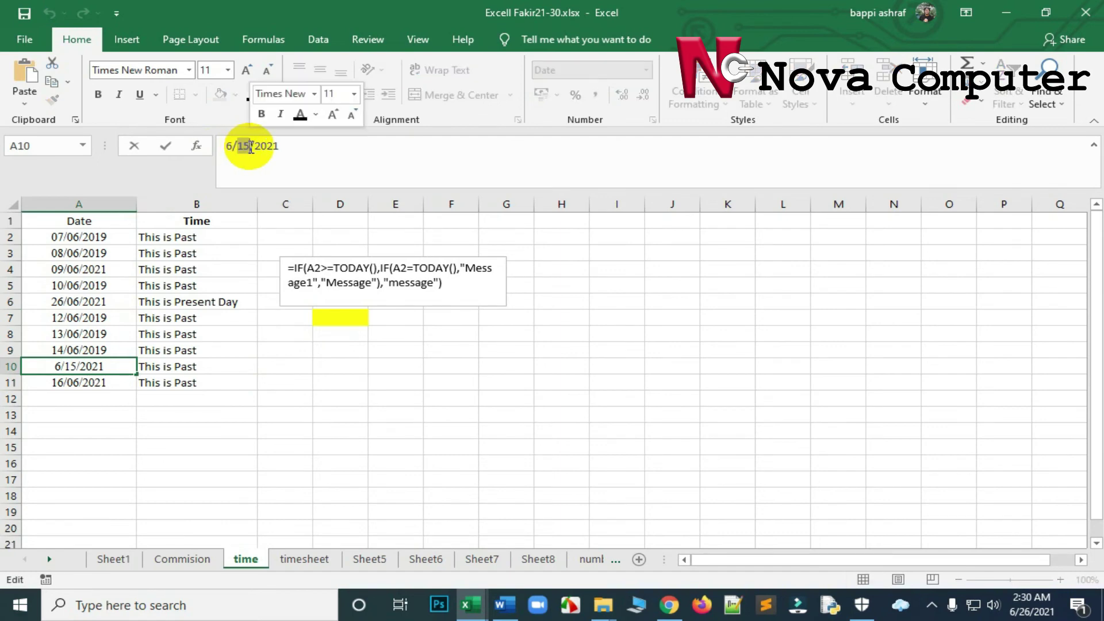
pyautogui.write('30')
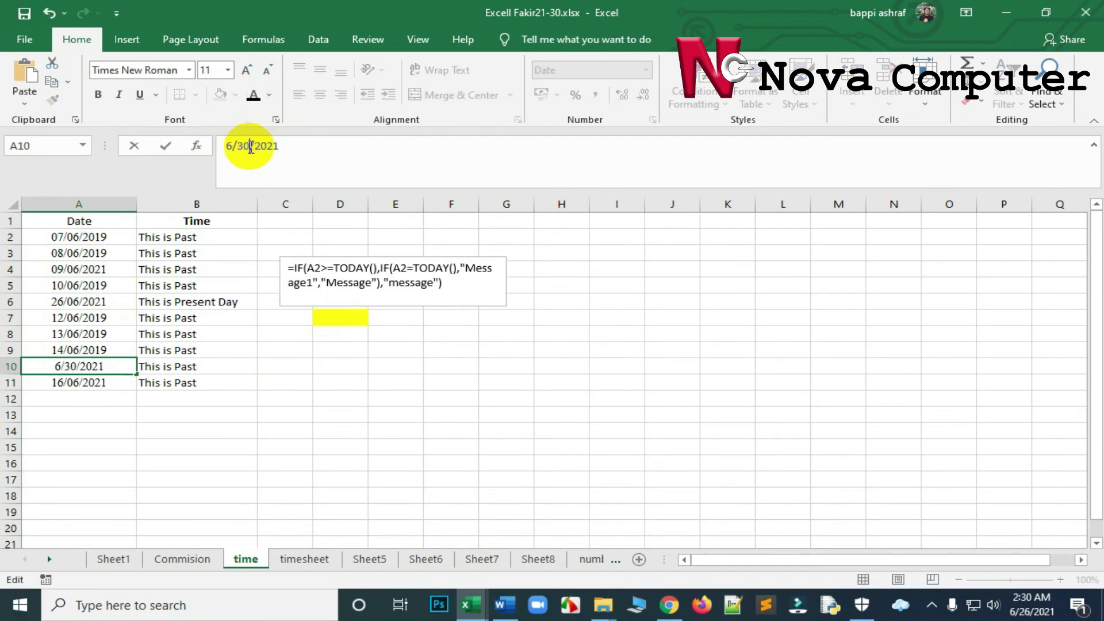
pyautogui.click(292, 146)
pyautogui.press('Return')
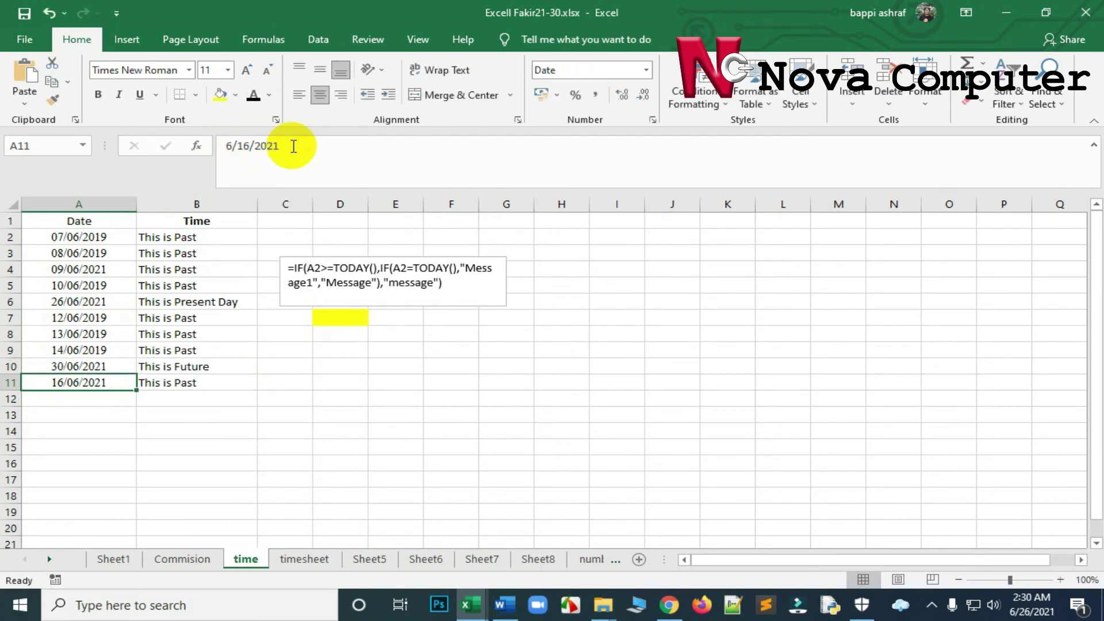
pyautogui.click(198, 371)
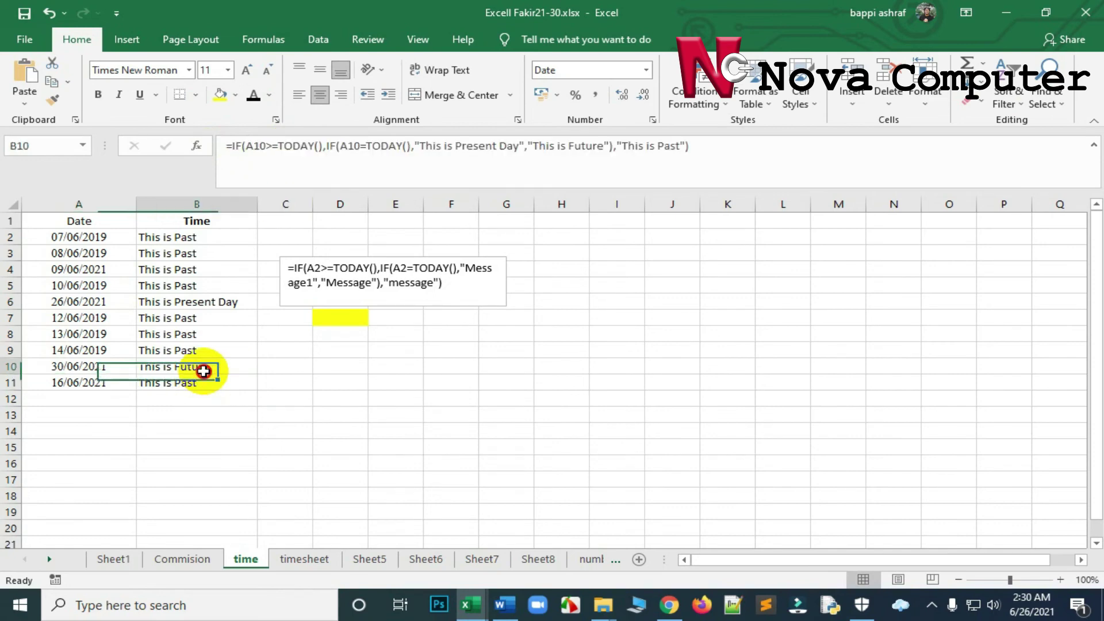
# Change the year of the date in A11 so that it reads 6/16/2022.
pyautogui.click(109, 384)
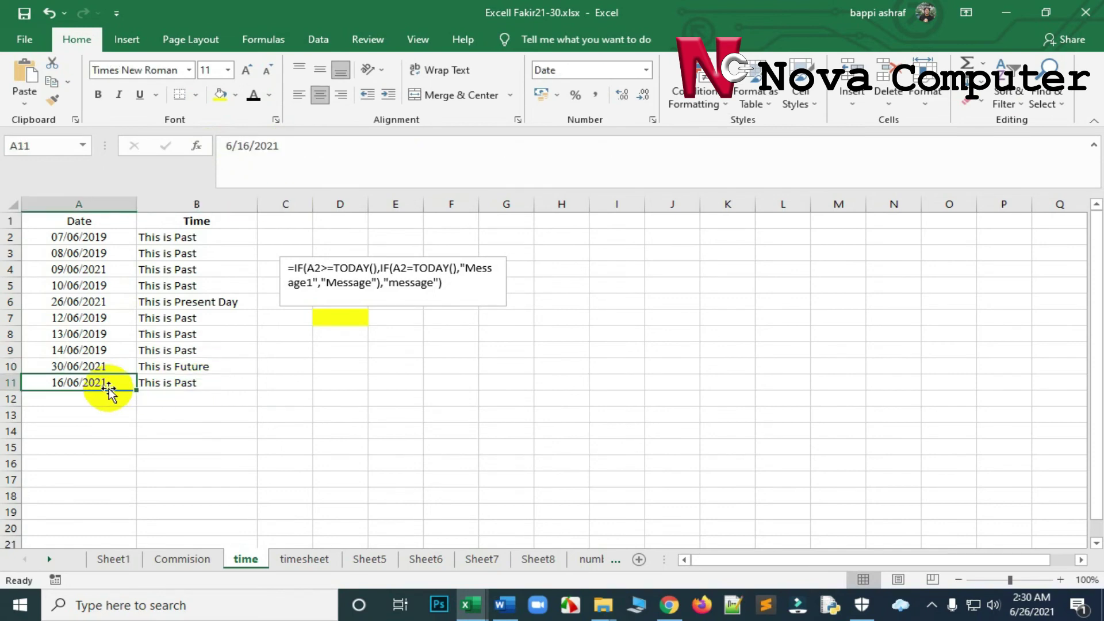
pyautogui.click(283, 144)
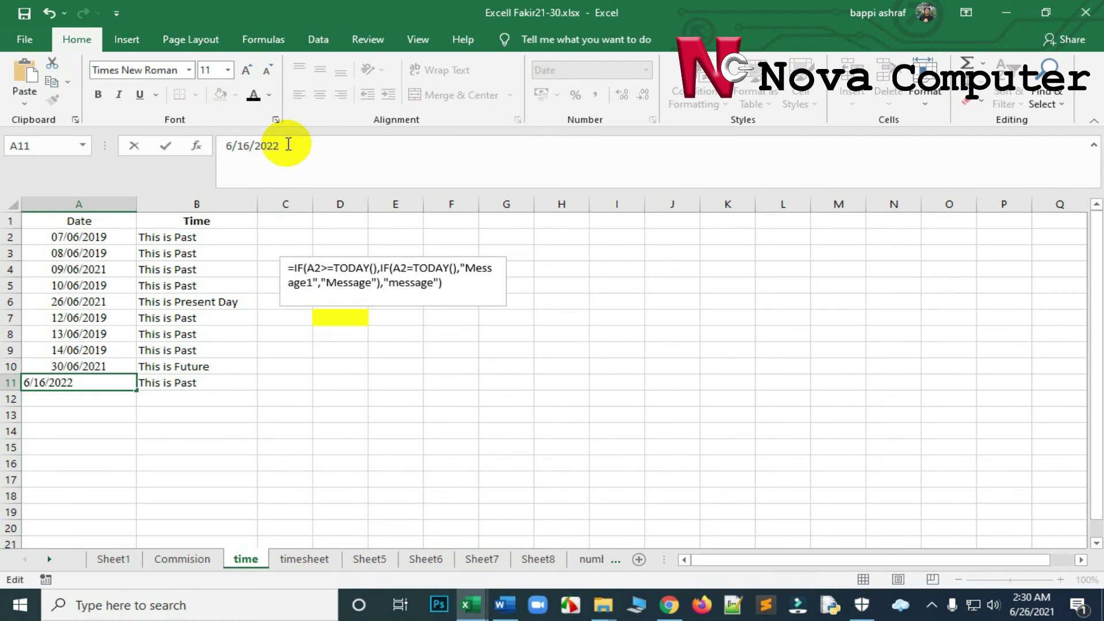
pyautogui.write('2')
pyautogui.press('Return')
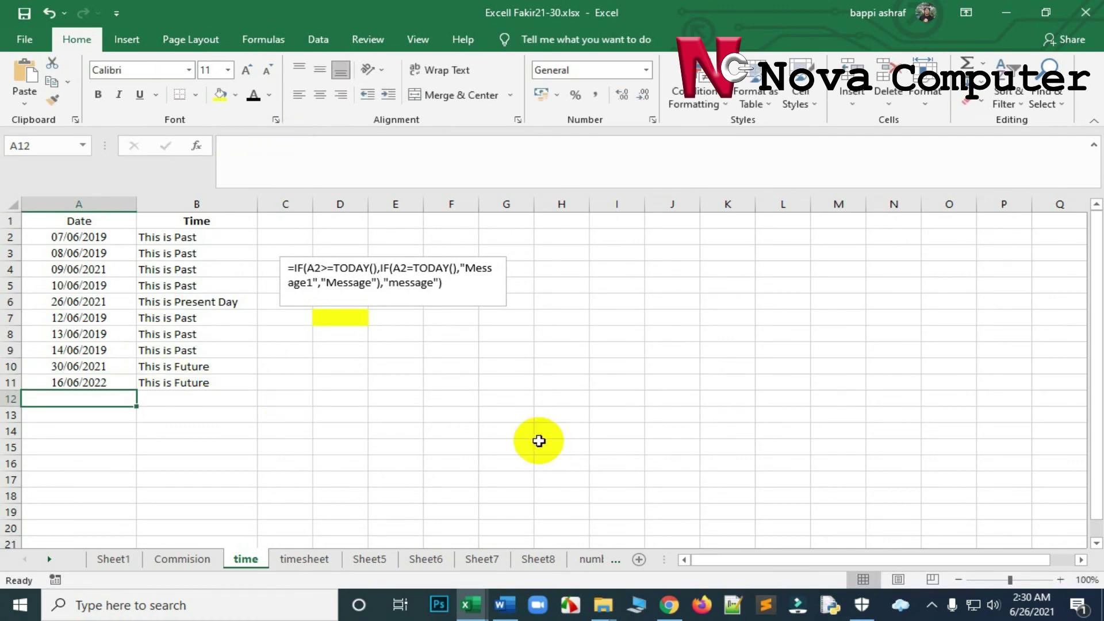